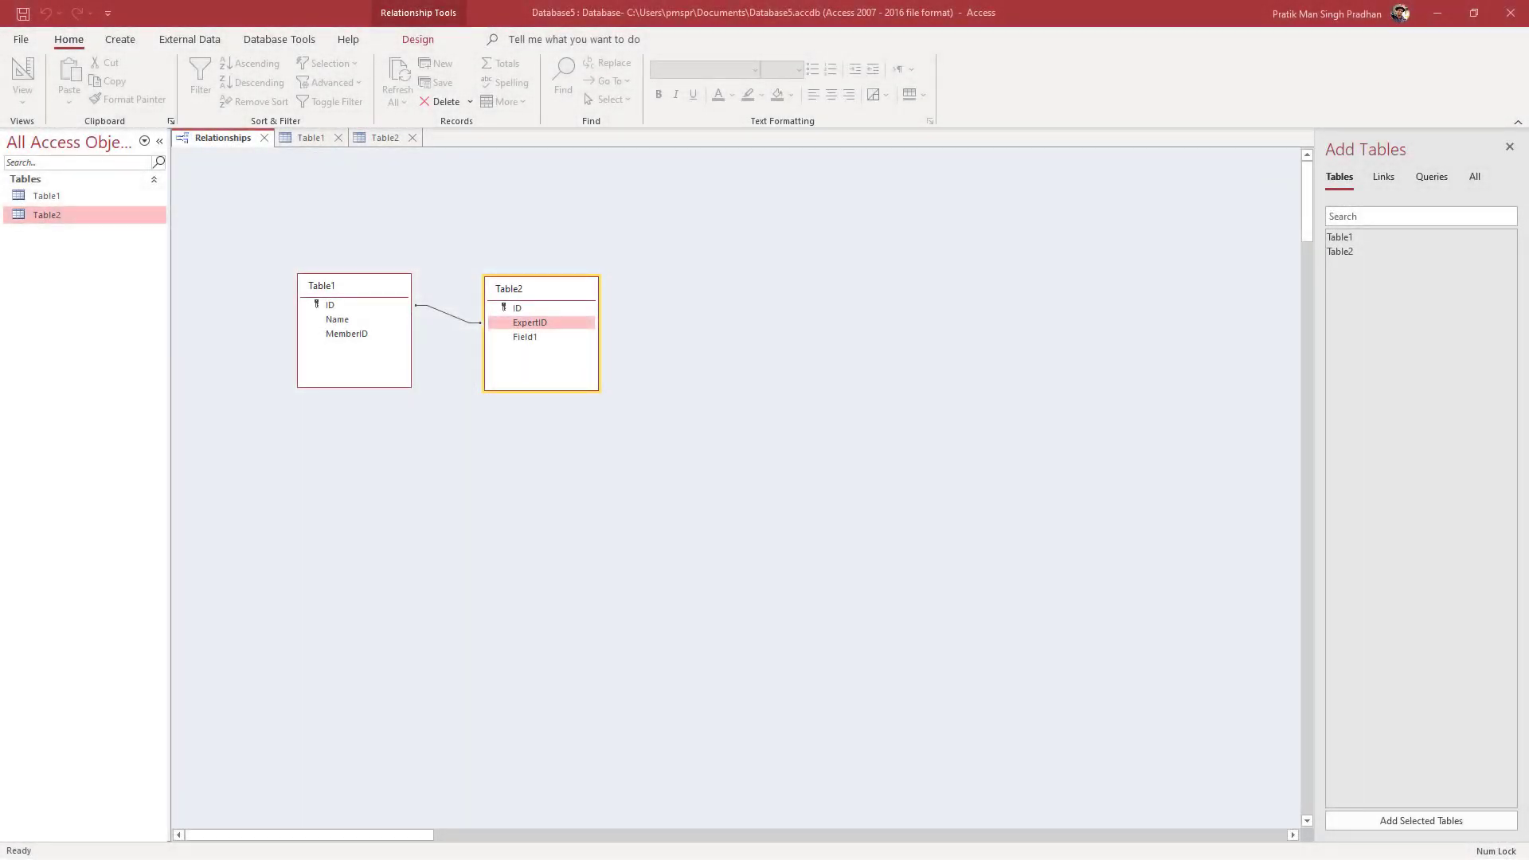
Review Table1, Table2 and the relationship linking Table1's ID to ExpertID
{"action": "left_click", "coordinate": [335, 141]}
{"action": "left_click", "coordinate": [375, 142]}
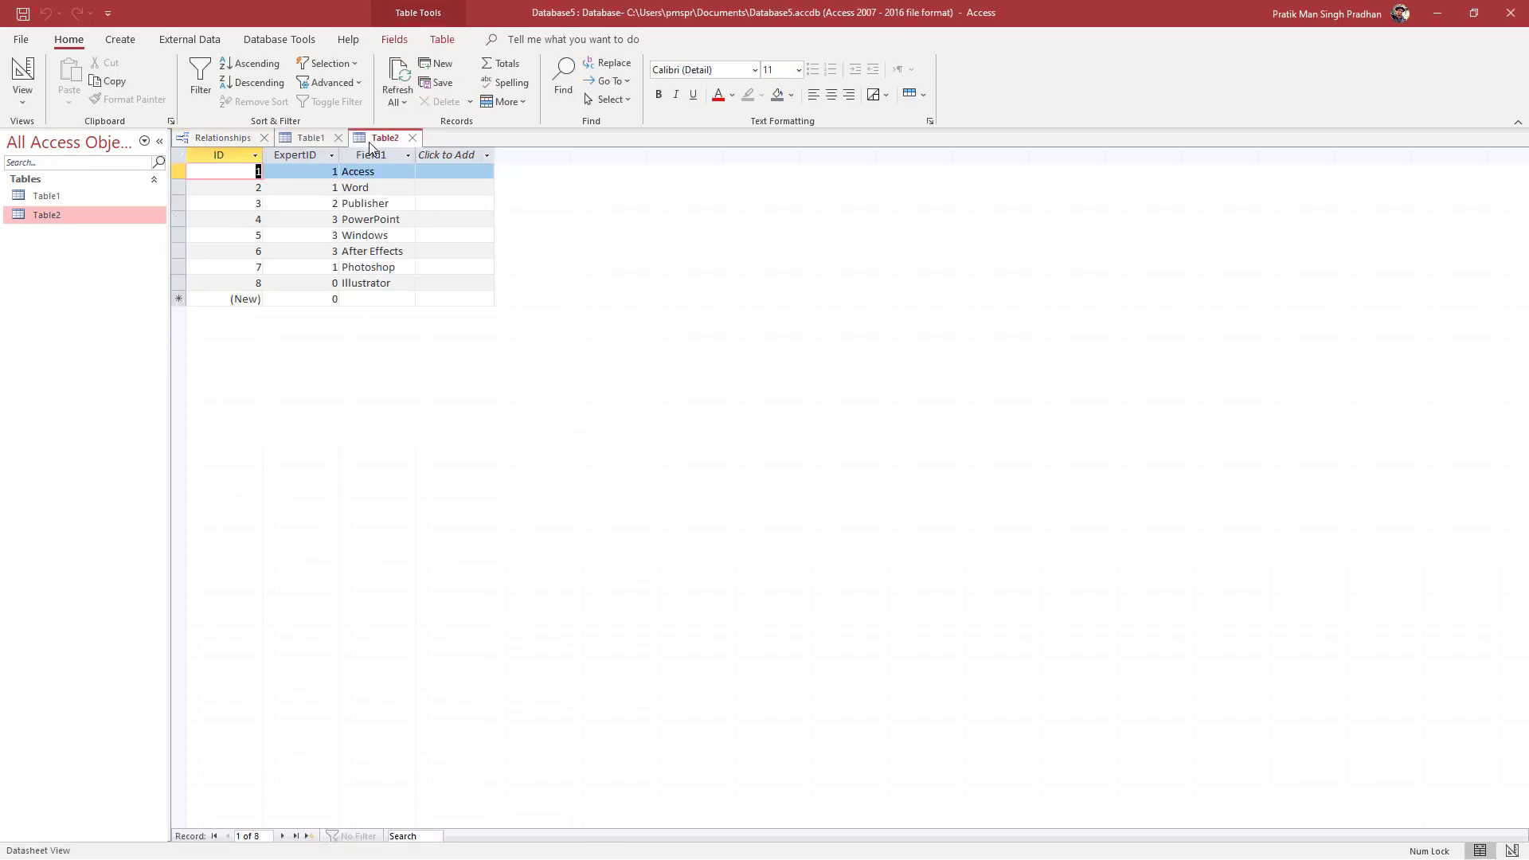
{"action": "left_click", "coordinate": [227, 140]}
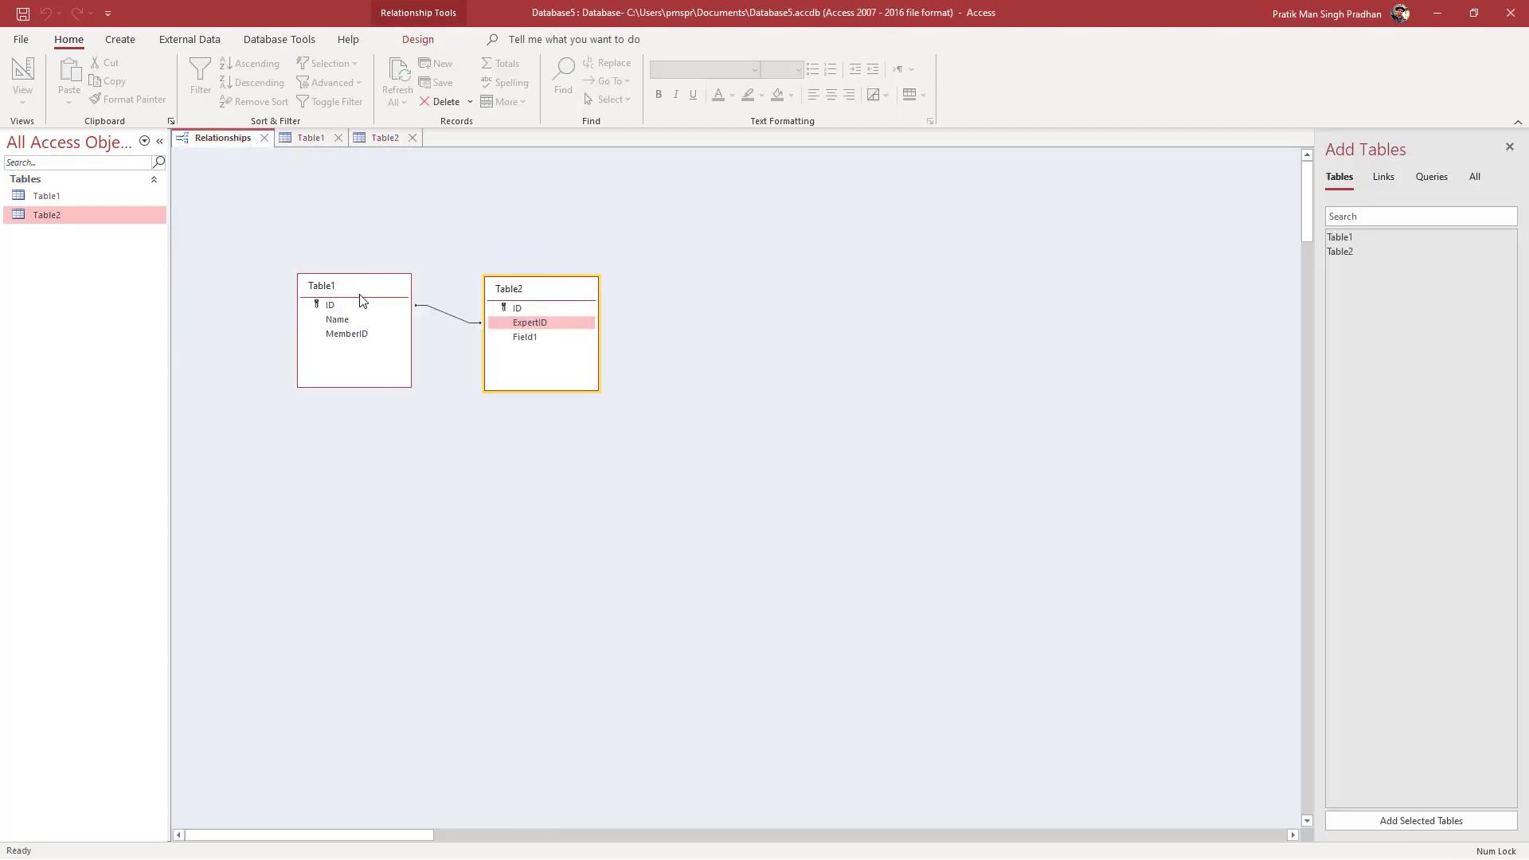
{"action": "left_click", "coordinate": [343, 281]}
{"action": "left_click_drag", "start_coordinate": [332, 292], "coordinate": [429, 293]}
Expand the first two Table1 members to show their Access, Word, Photoshop and Publisher entries
{"action": "left_click", "coordinate": [301, 140]}
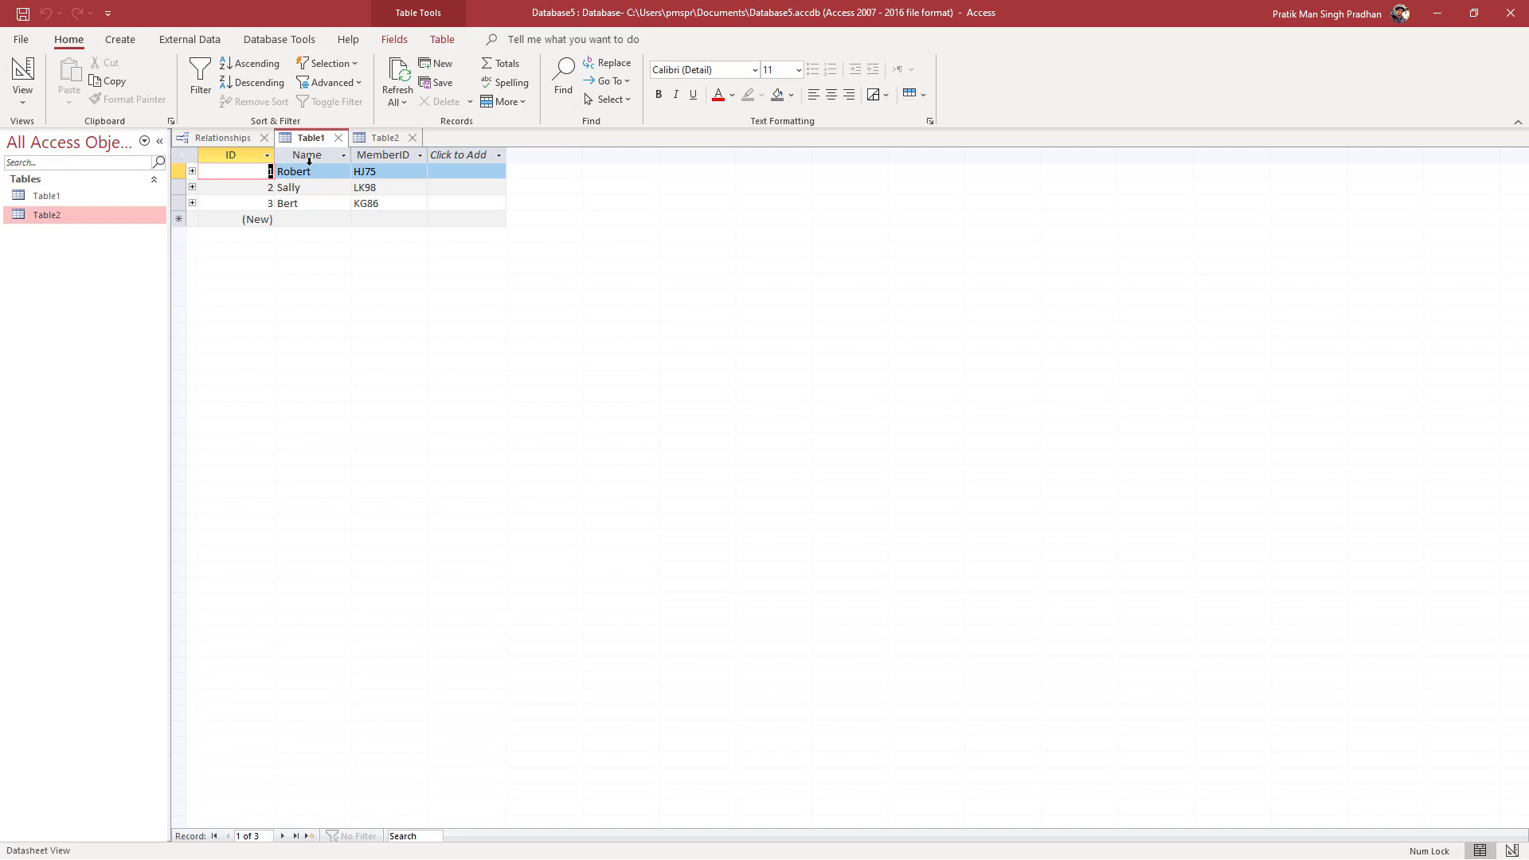
{"action": "left_click", "coordinate": [192, 172]}
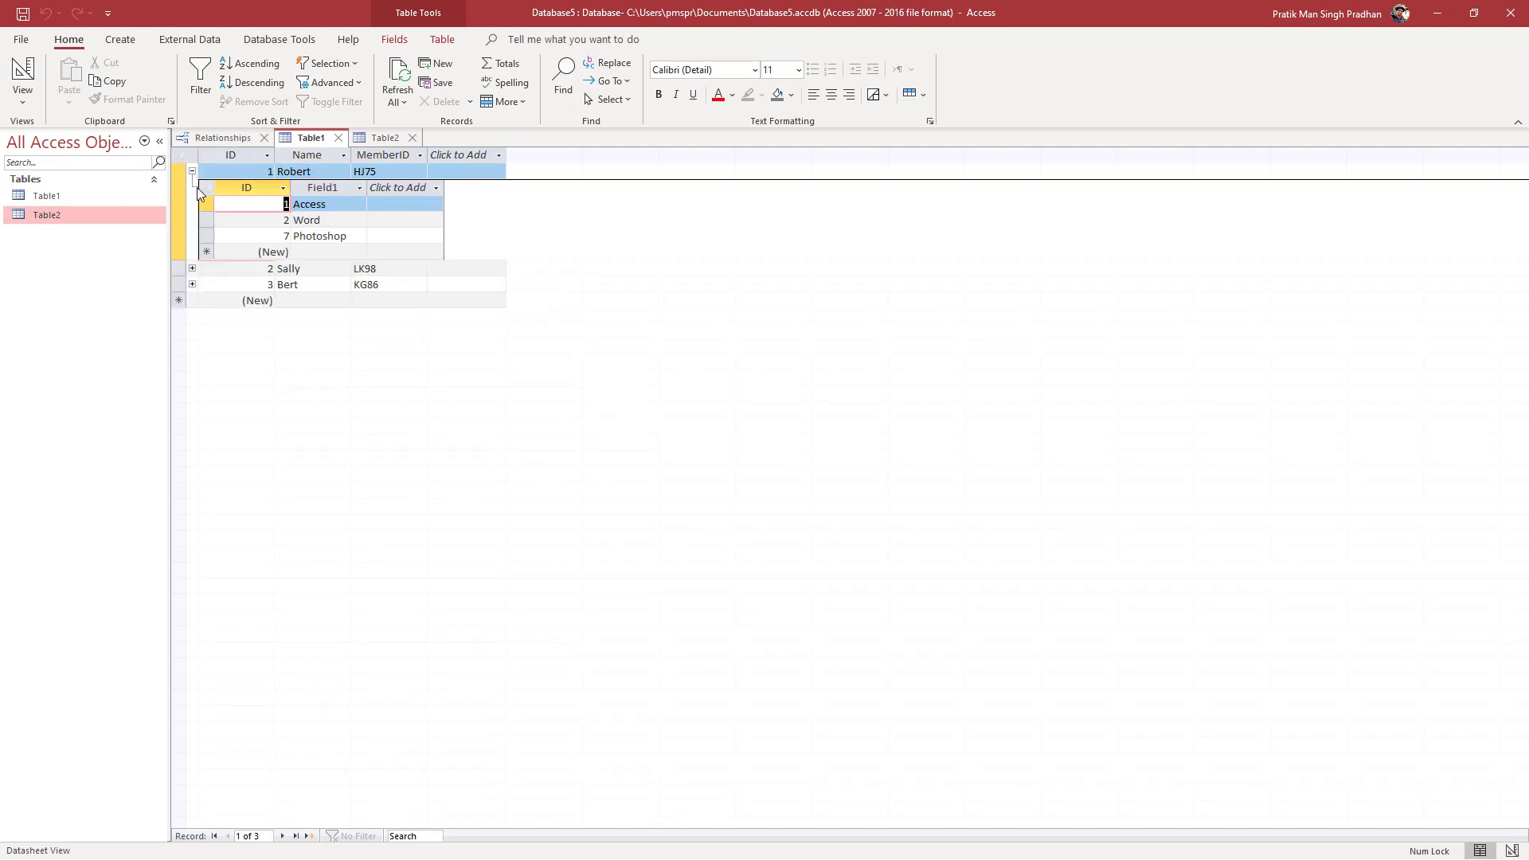
{"action": "left_click", "coordinate": [192, 269]}
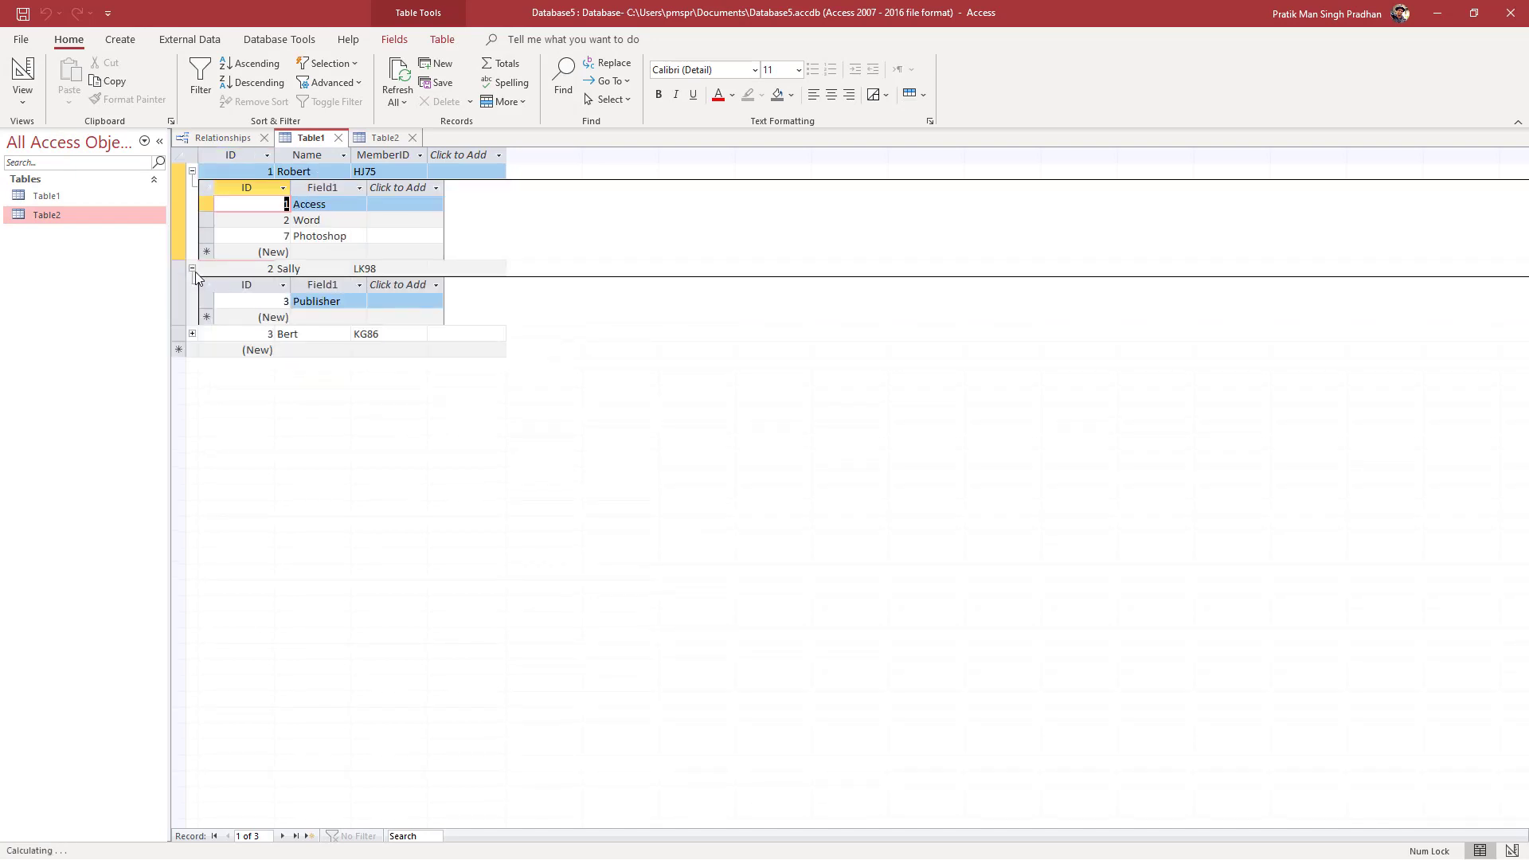
{"action": "left_click", "coordinate": [385, 138]}
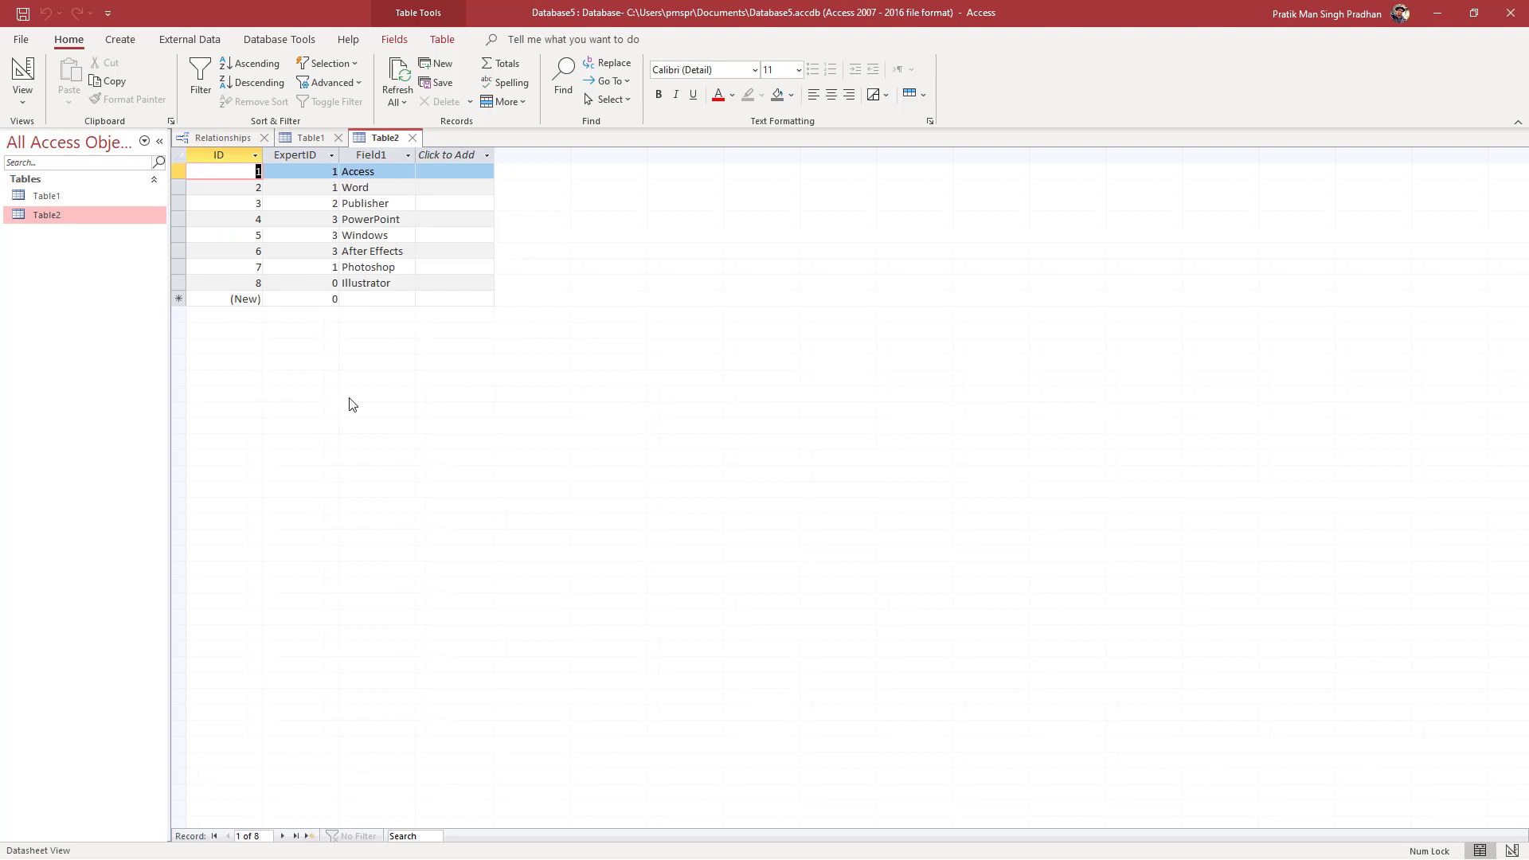
{"action": "left_click", "coordinate": [311, 141]}
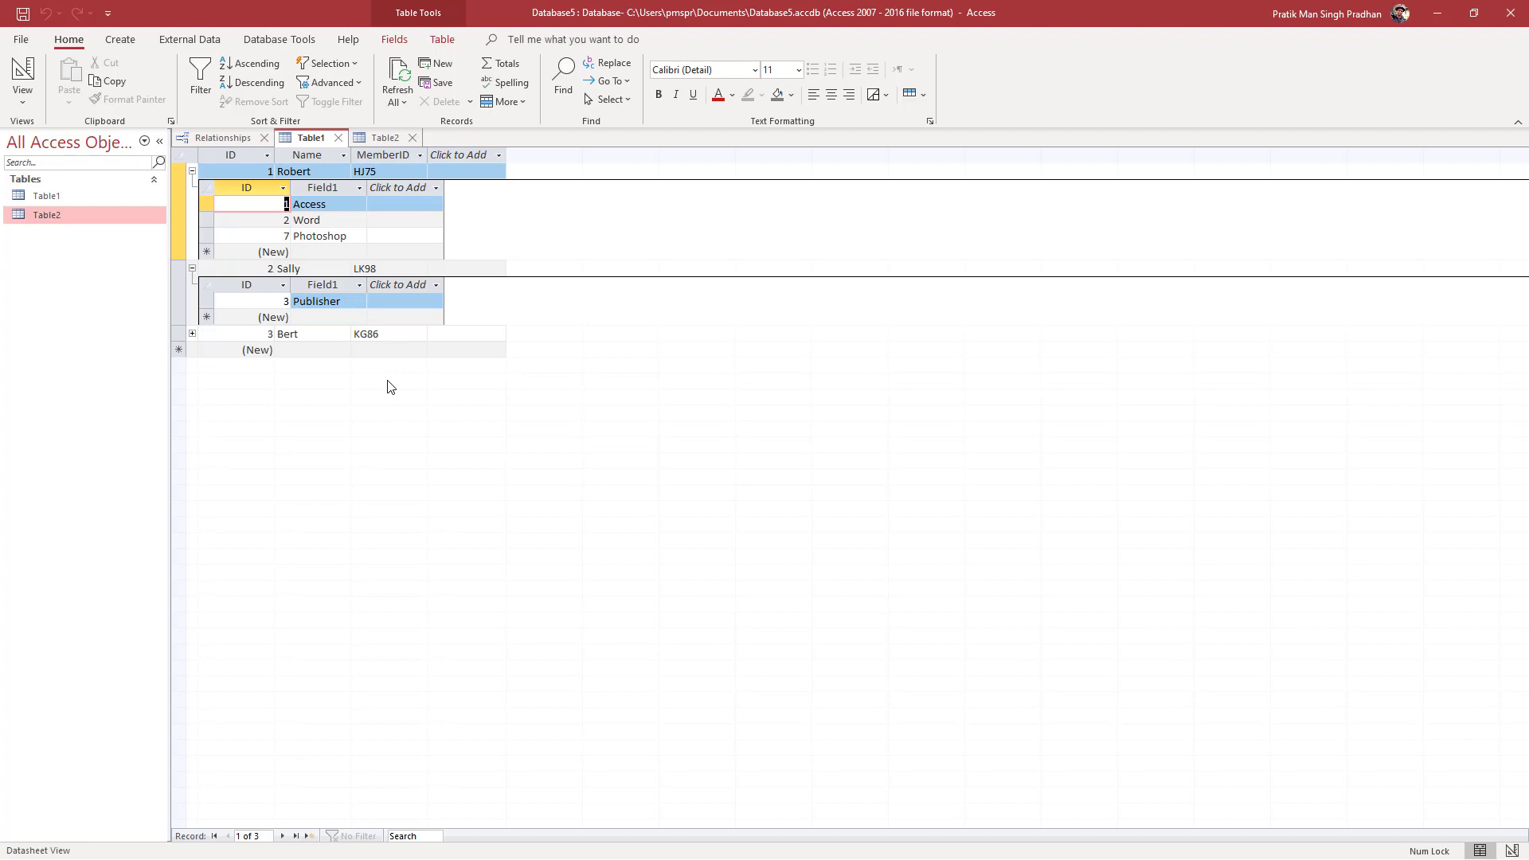
{"action": "left_click", "coordinate": [124, 39]}
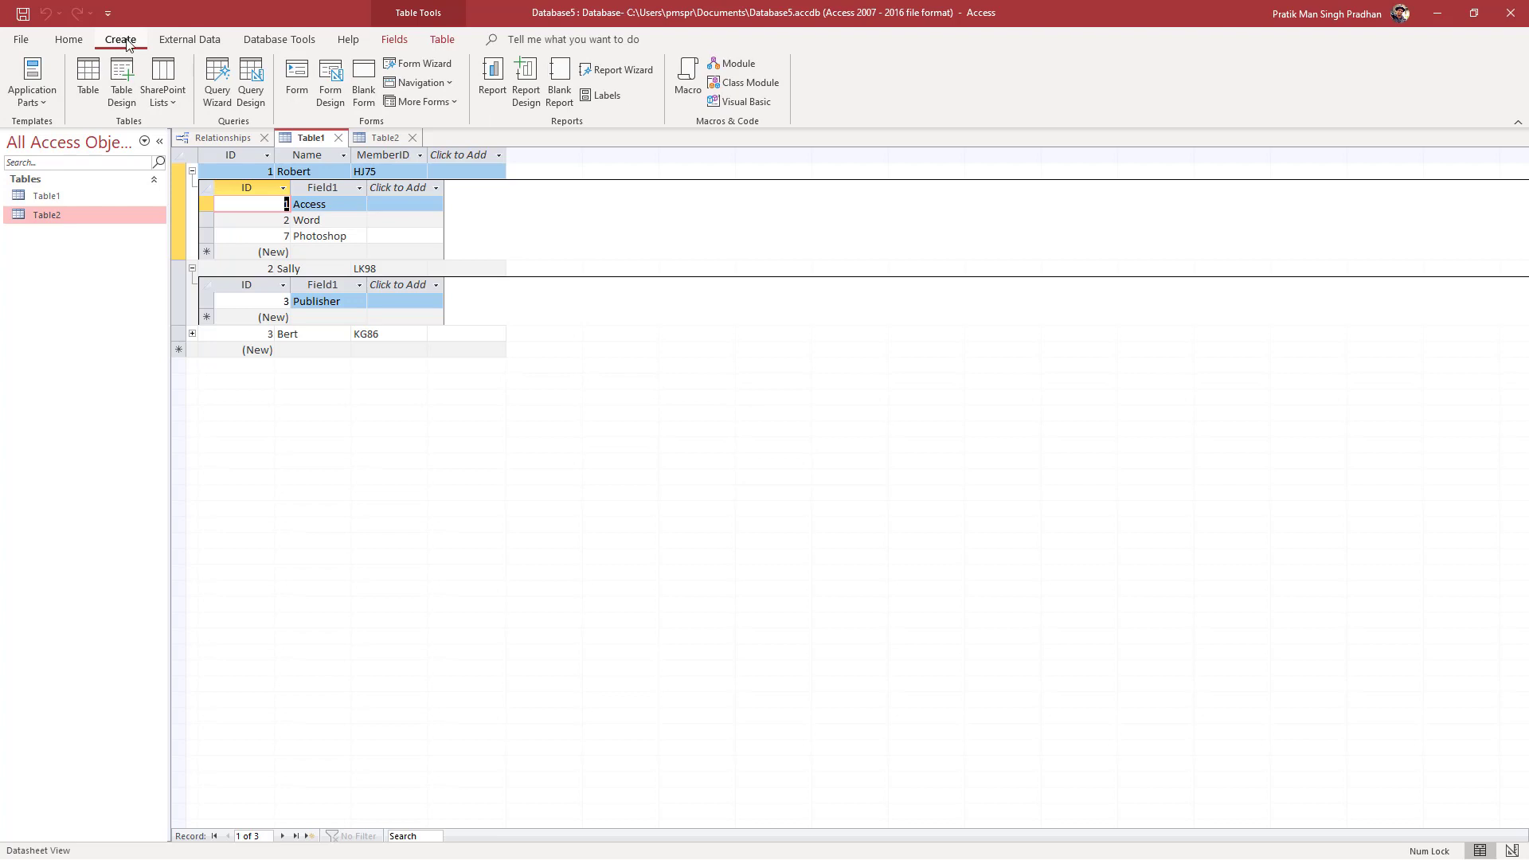
Launch the Query Wizard and choose the Simple Query Wizard
{"action": "left_click", "coordinate": [212, 82]}
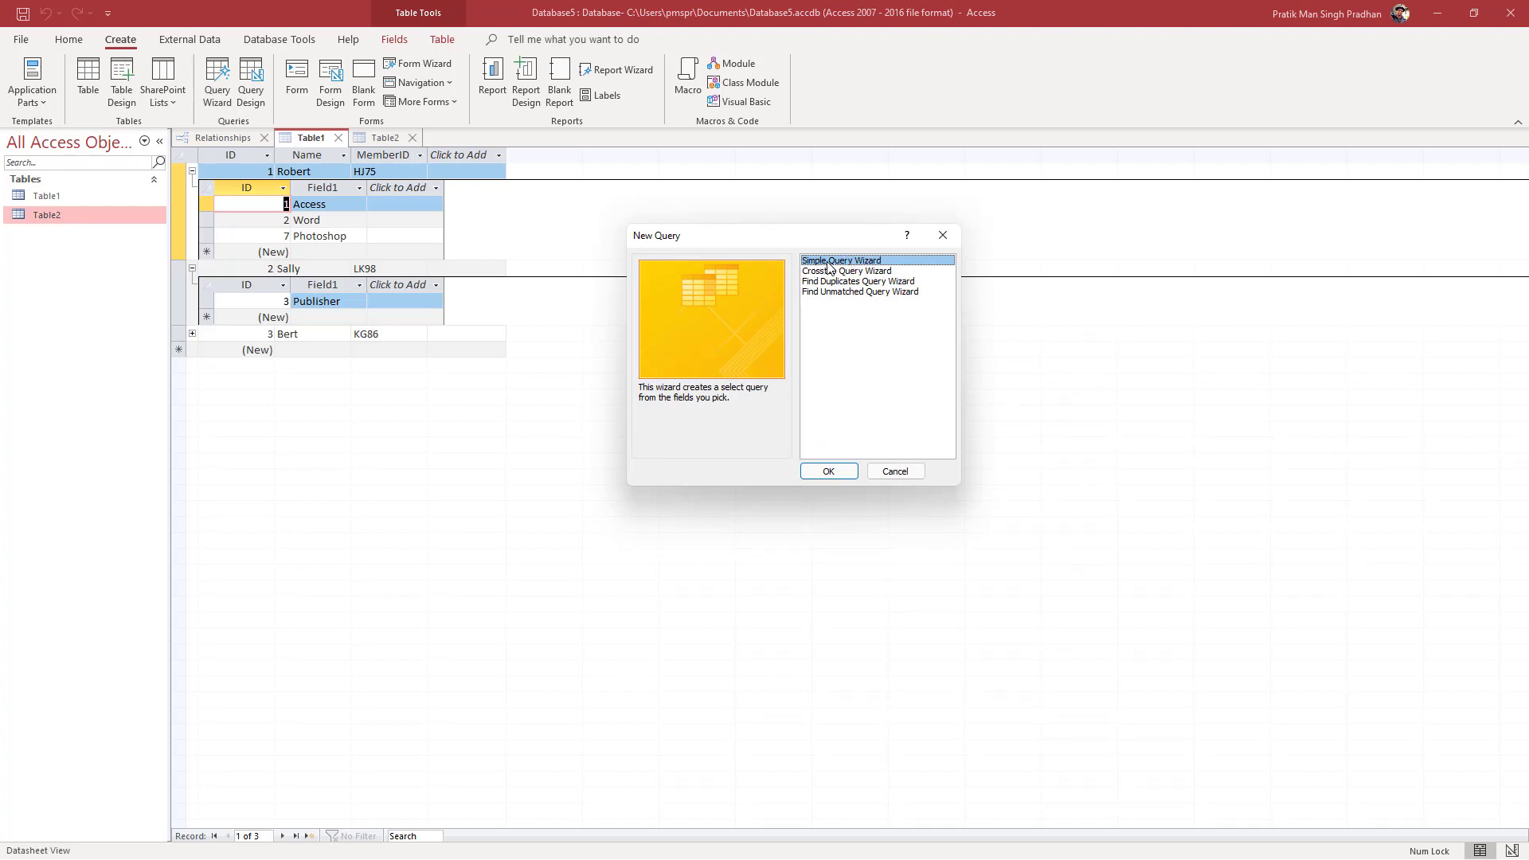
{"action": "left_click_drag", "start_coordinate": [727, 239], "coordinate": [740, 246]}
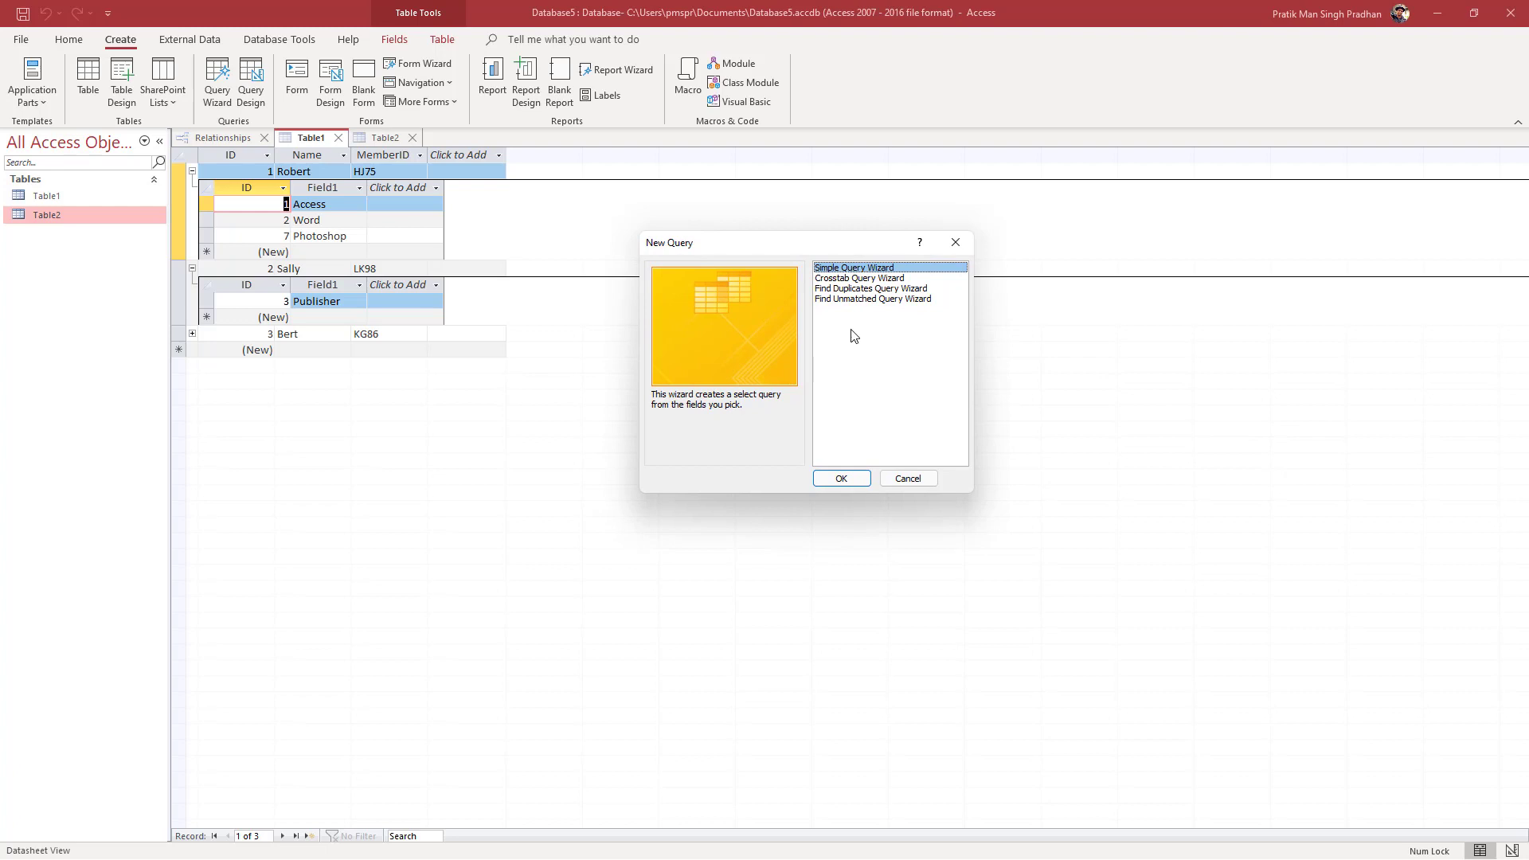
{"action": "left_click", "coordinate": [842, 479]}
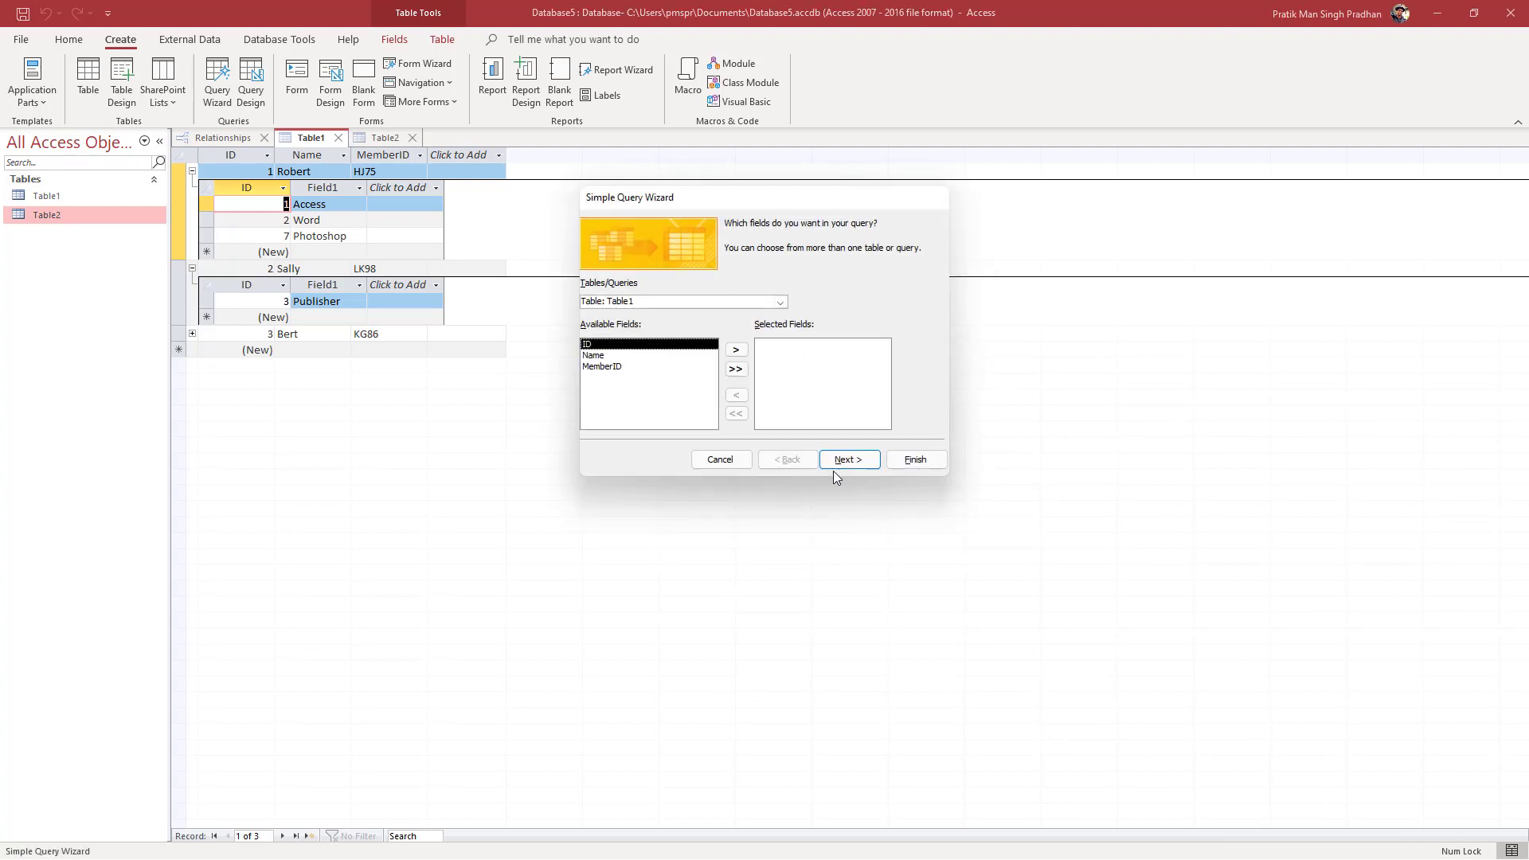
{"action": "left_click", "coordinate": [781, 303]}
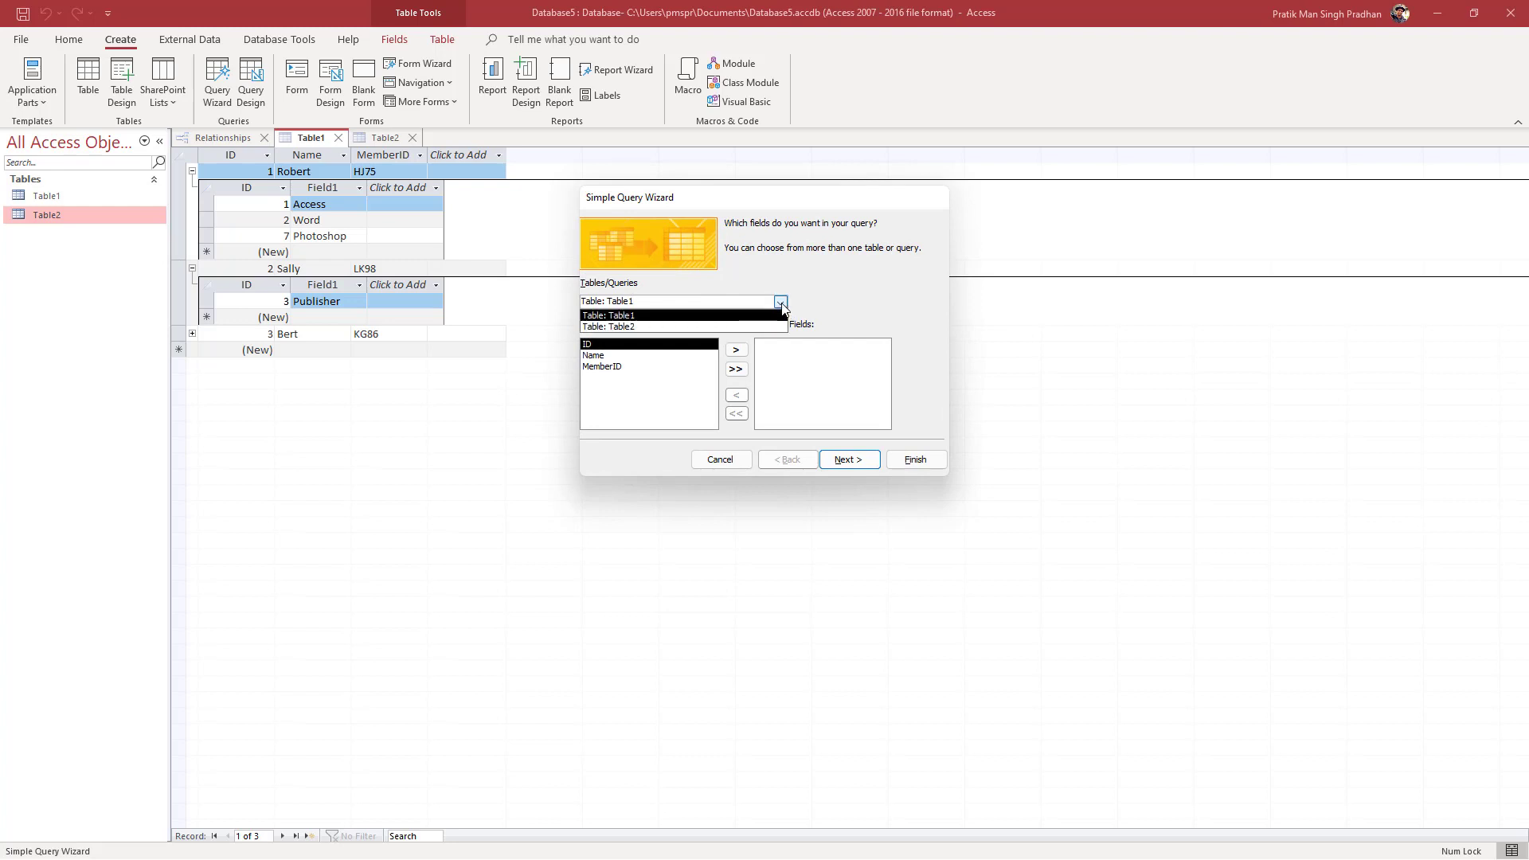
{"action": "left_click", "coordinate": [725, 316]}
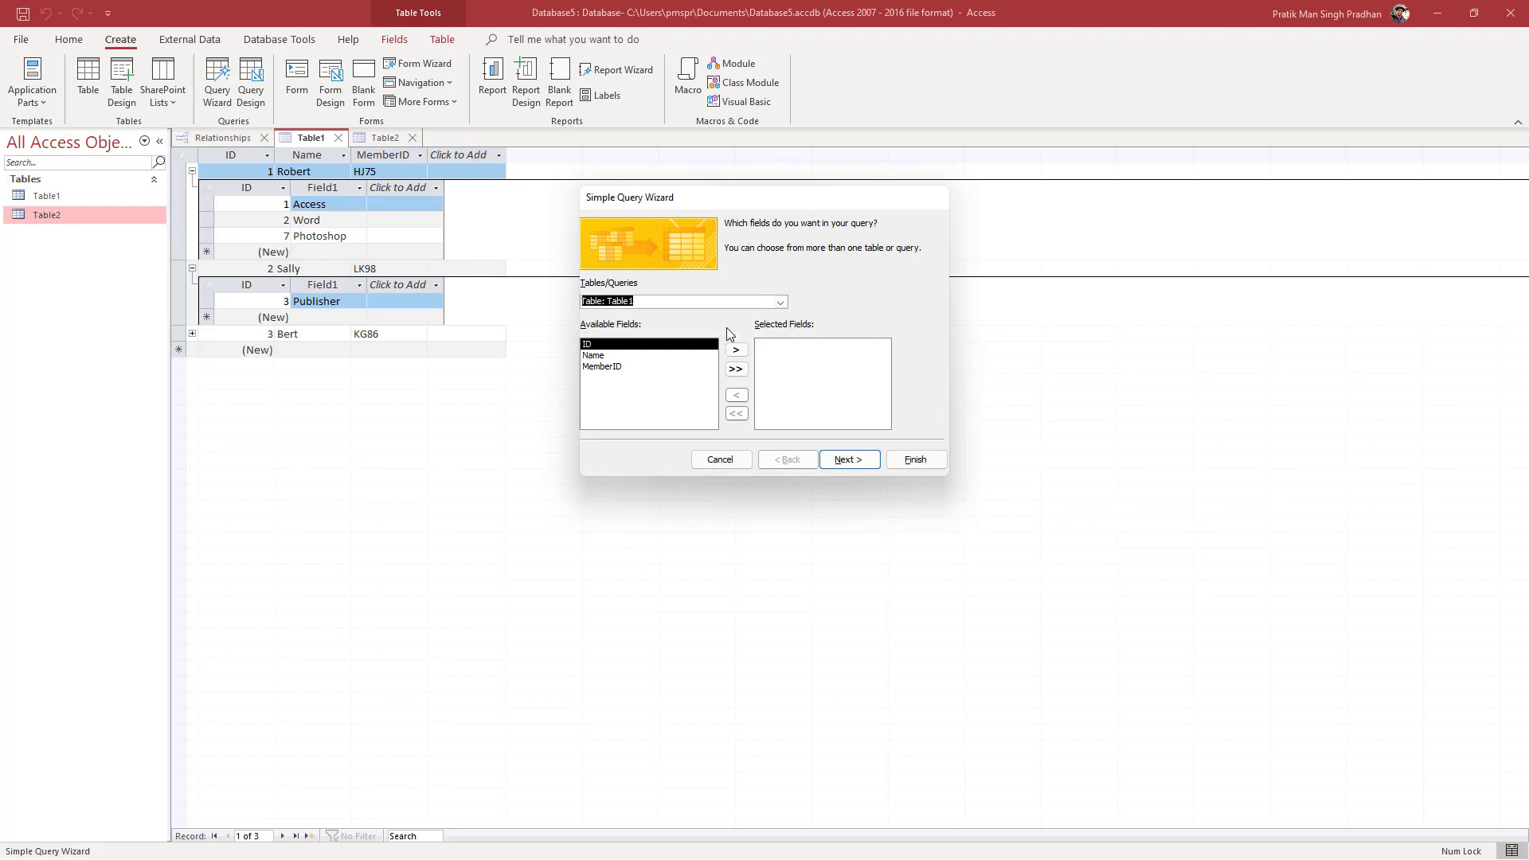
{"action": "left_click", "coordinate": [736, 350]}
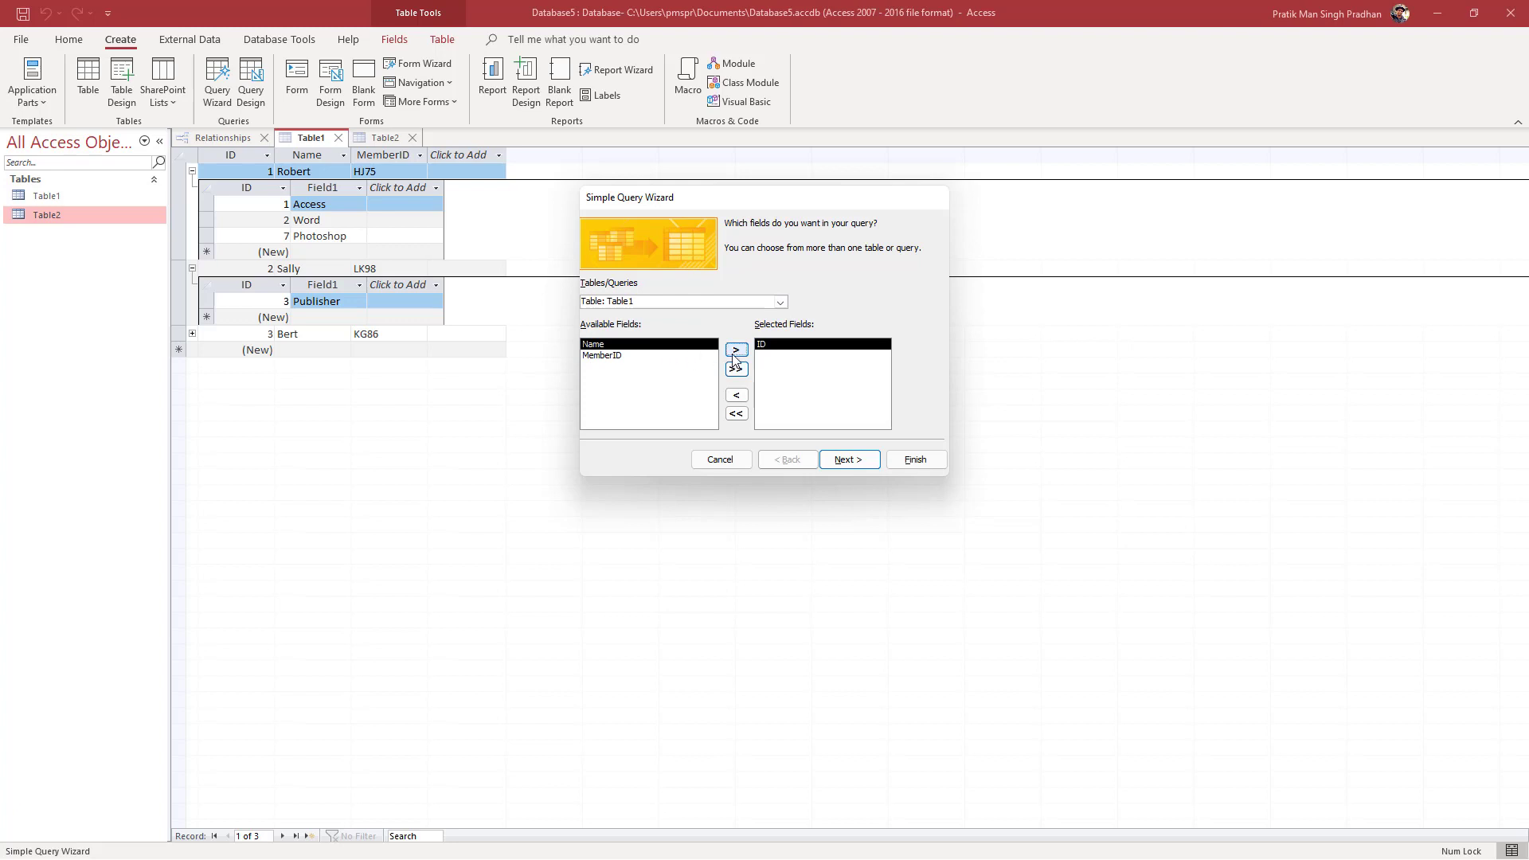
{"action": "left_click", "coordinate": [734, 353]}
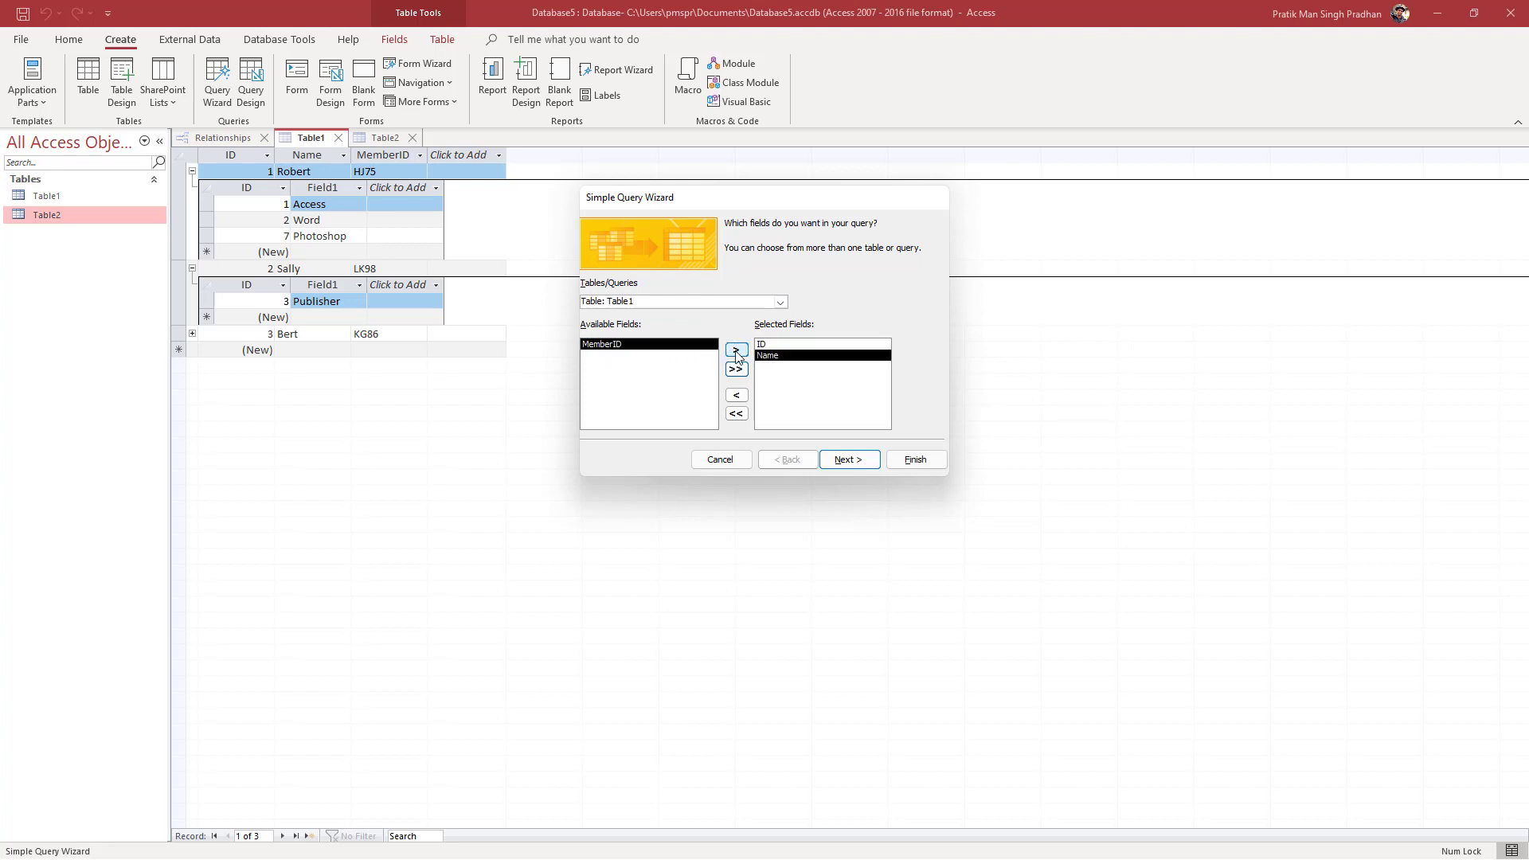
{"action": "left_click", "coordinate": [736, 352]}
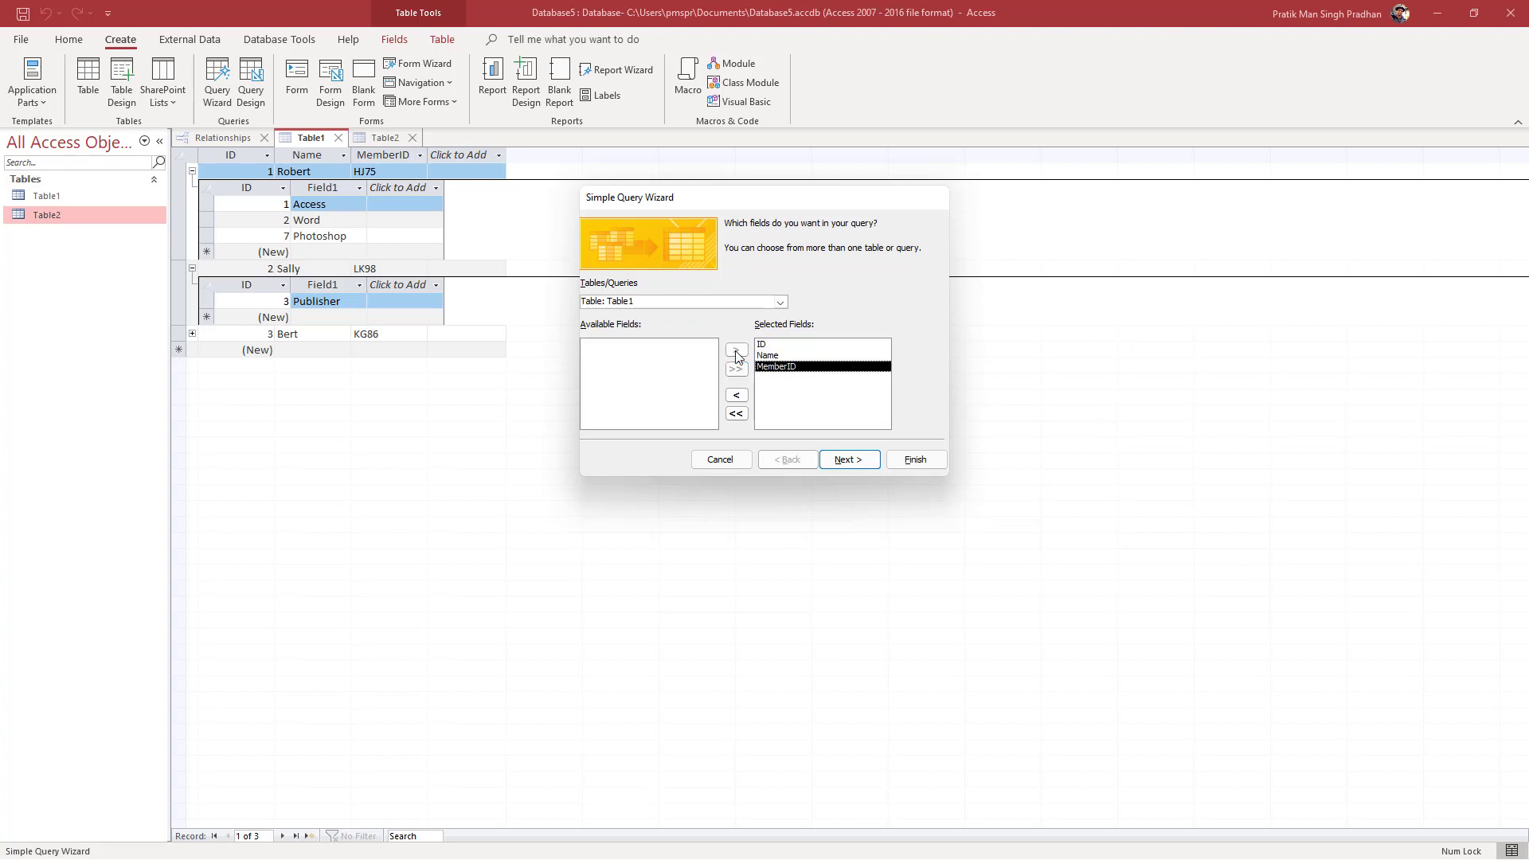
{"action": "left_click", "coordinate": [739, 399]}
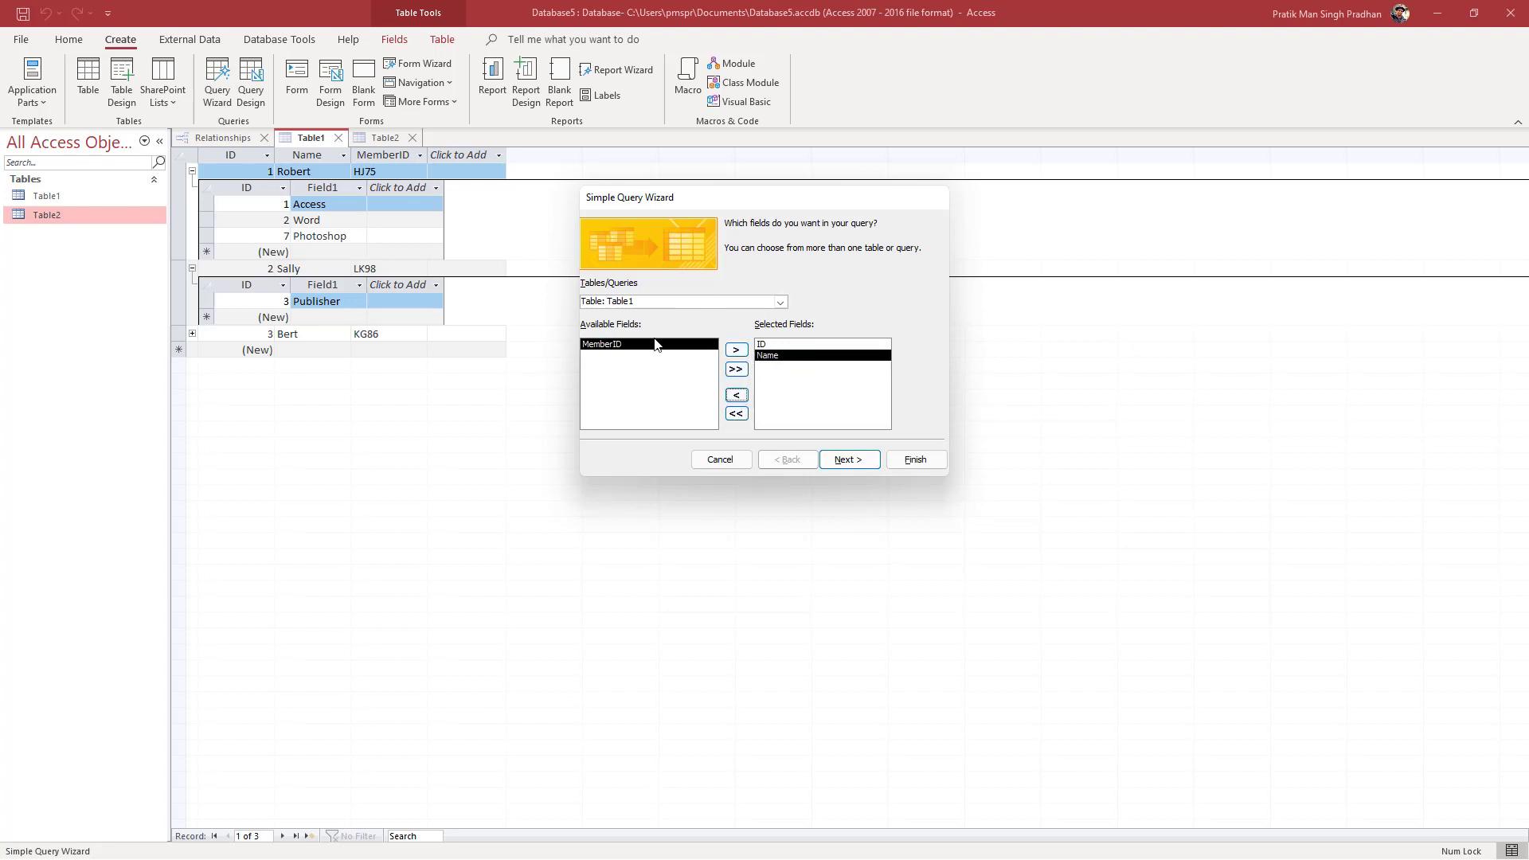
{"action": "left_click", "coordinate": [737, 395]}
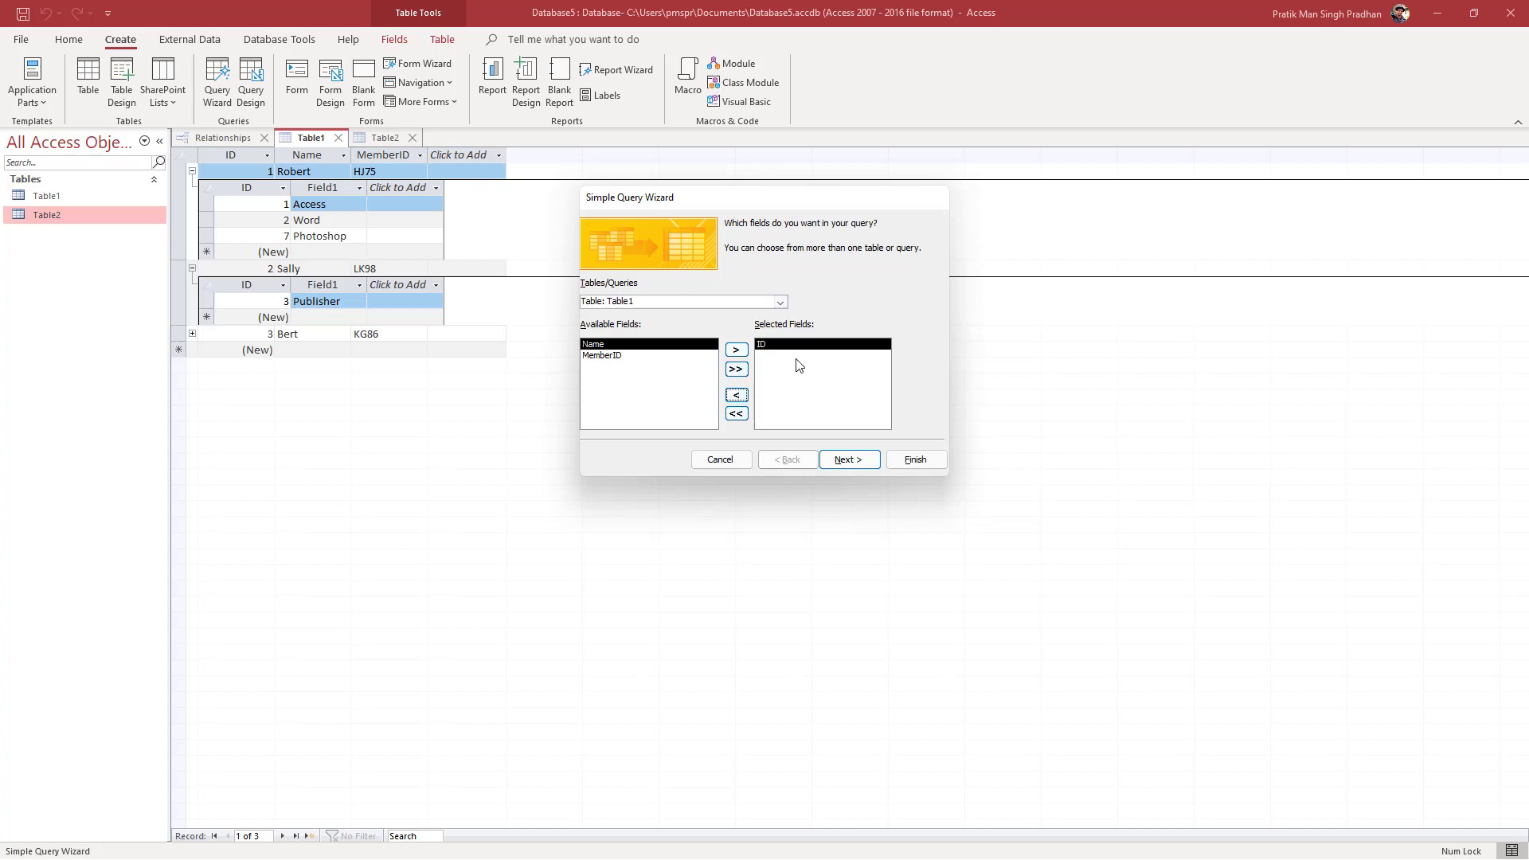
{"action": "left_click", "coordinate": [736, 369]}
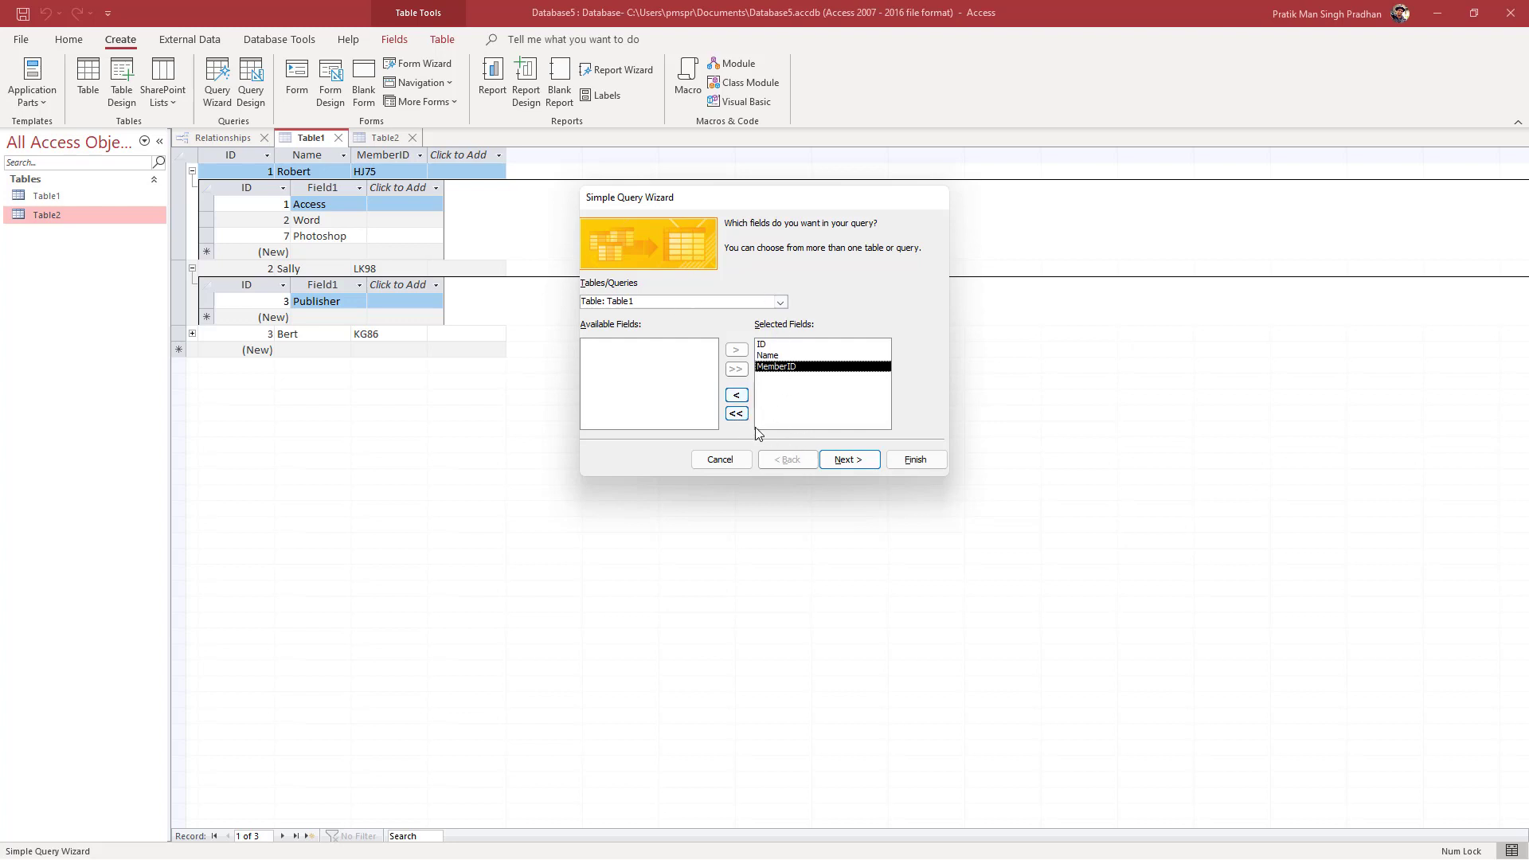
{"action": "left_click", "coordinate": [736, 413]}
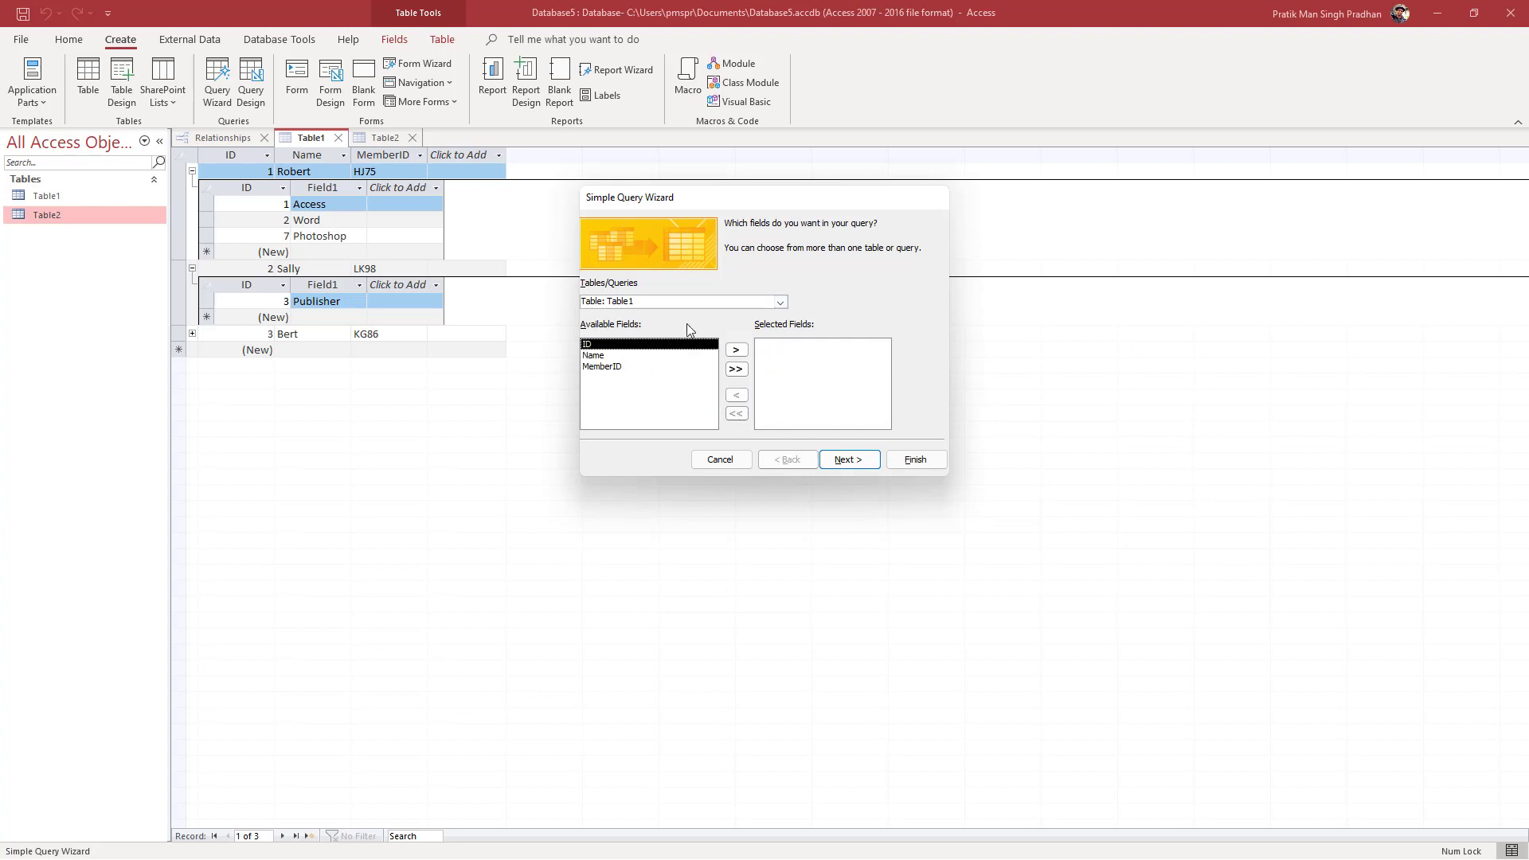
Add Table1's Name and MemberID and Table2's Field1 to the query
{"action": "left_click", "coordinate": [593, 362]}
{"action": "left_click", "coordinate": [736, 350]}
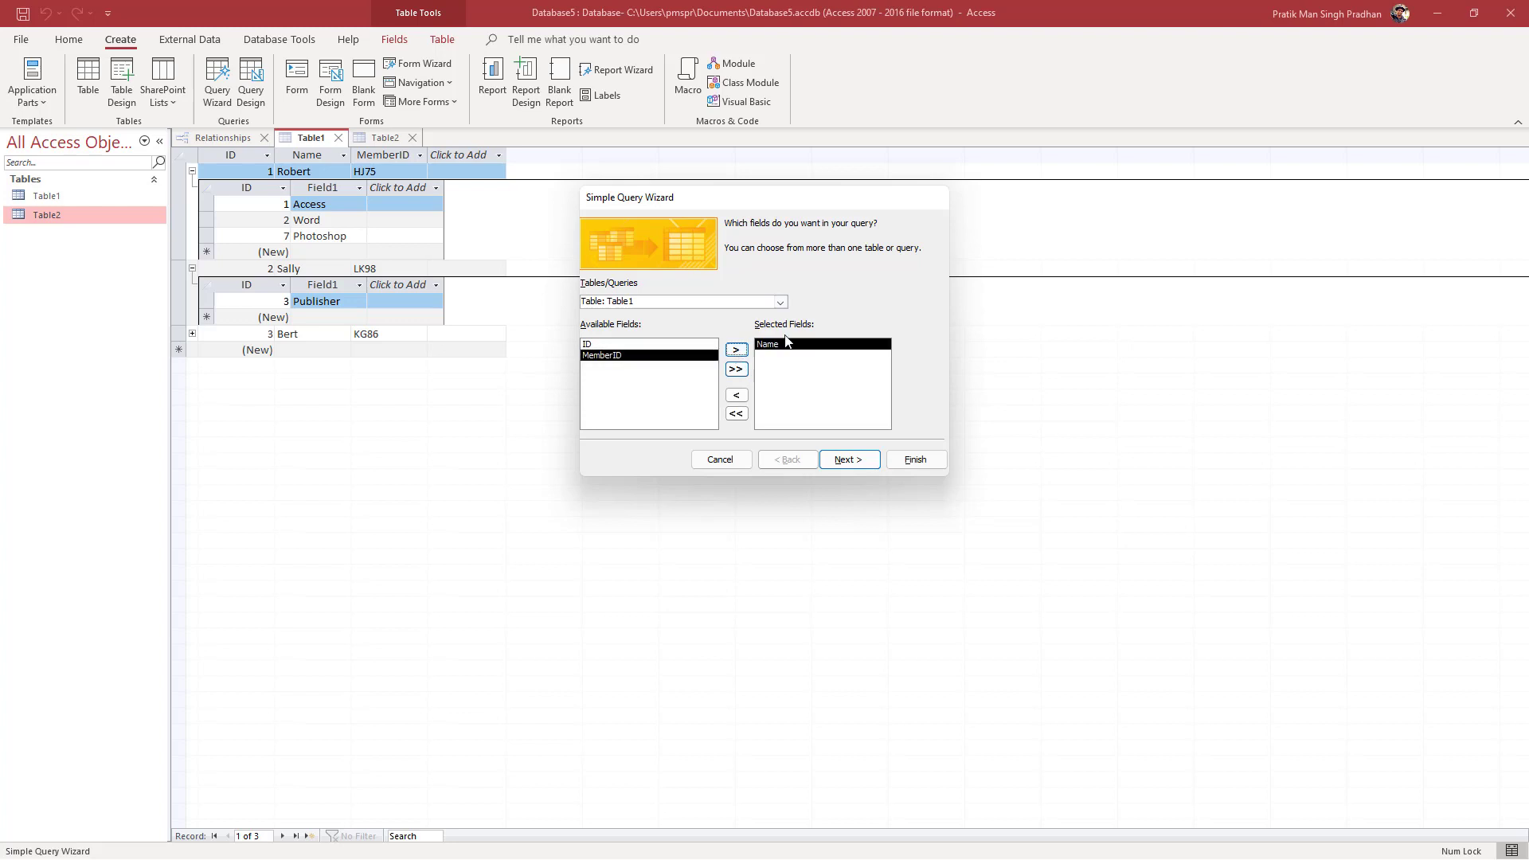
{"action": "left_click", "coordinate": [736, 351]}
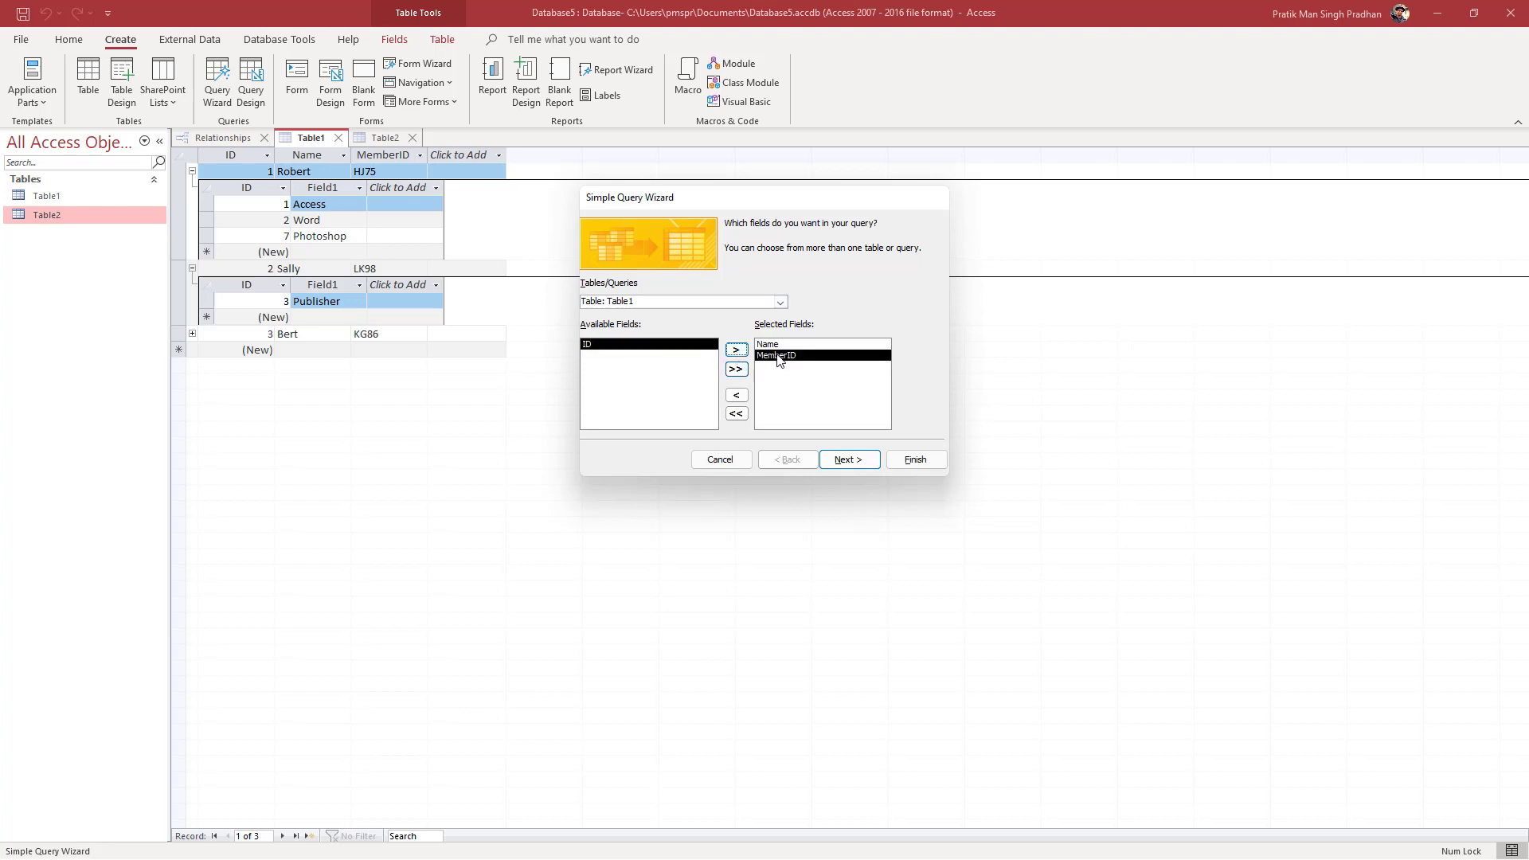
{"action": "left_click", "coordinate": [781, 302]}
{"action": "left_click", "coordinate": [684, 324]}
{"action": "left_click", "coordinate": [620, 356]}
{"action": "left_click", "coordinate": [606, 368]}
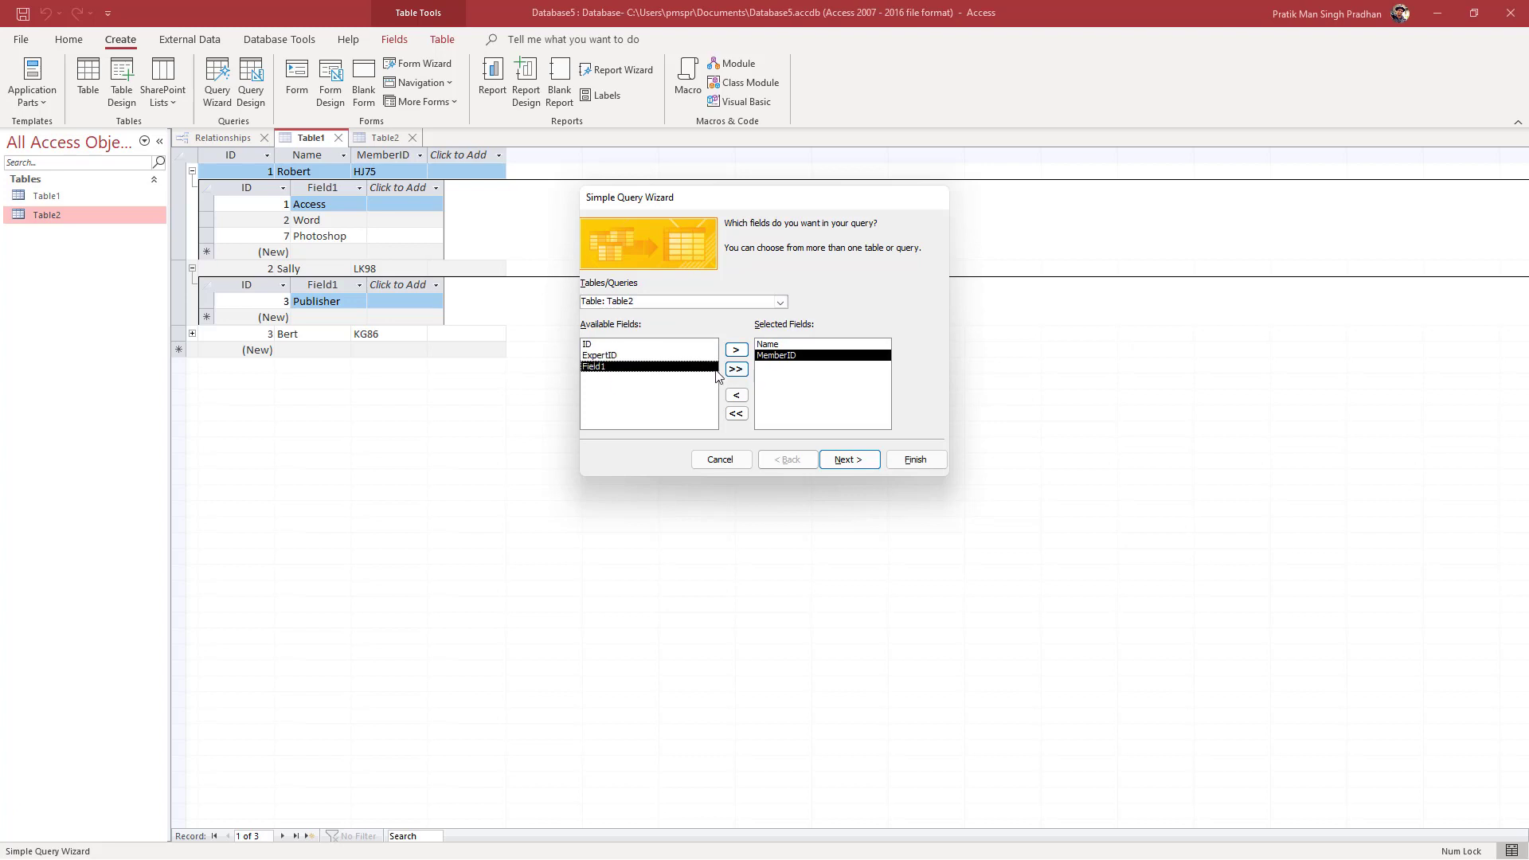
{"action": "left_click", "coordinate": [737, 352]}
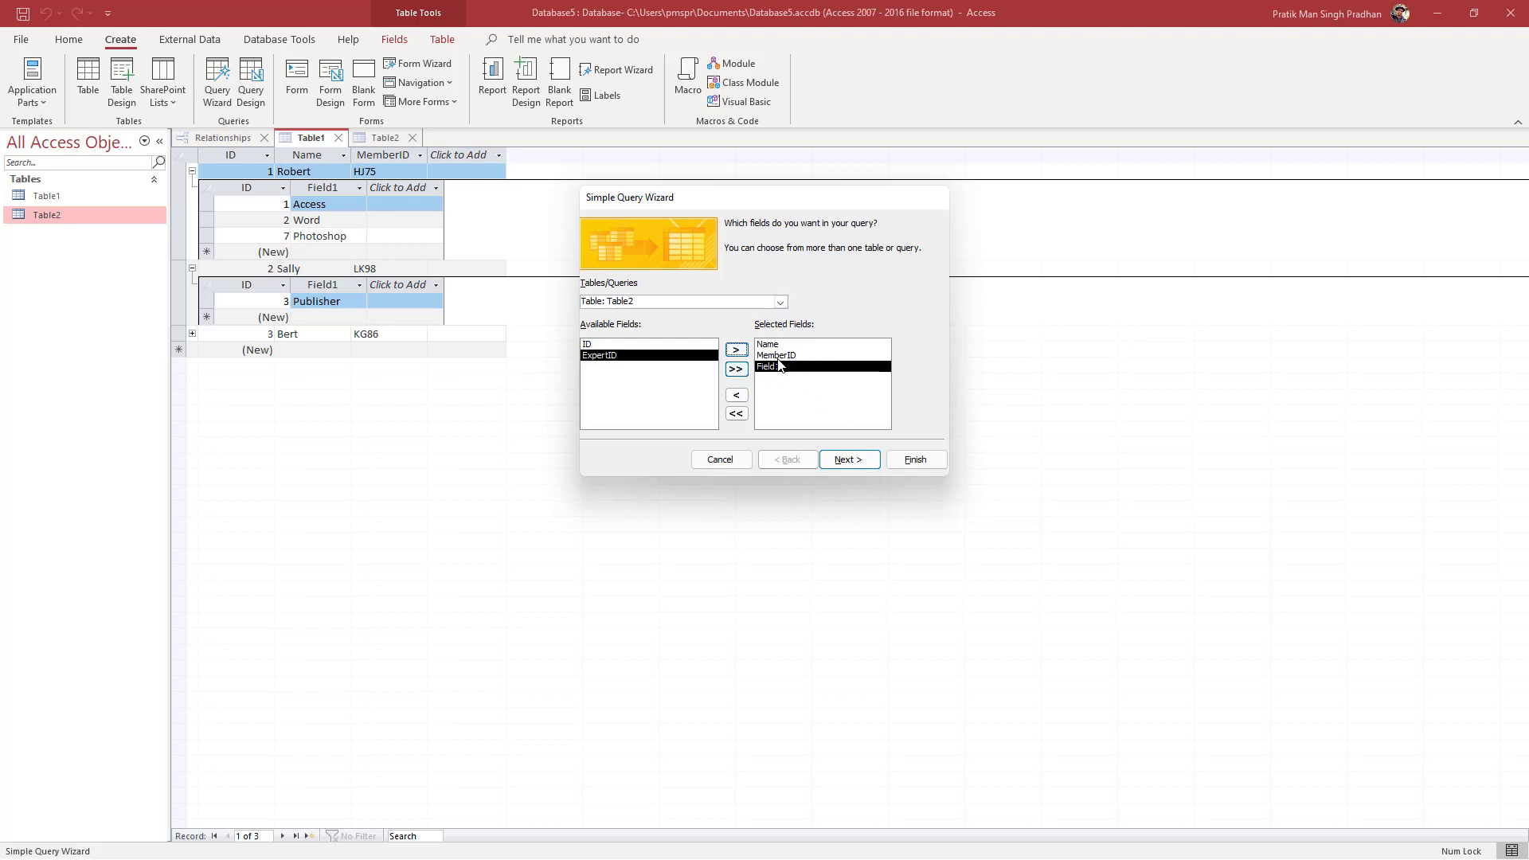
Keep it a detail query and reach the title page, selecting the default 'Table1 Query' title
{"action": "left_click", "coordinate": [849, 460]}
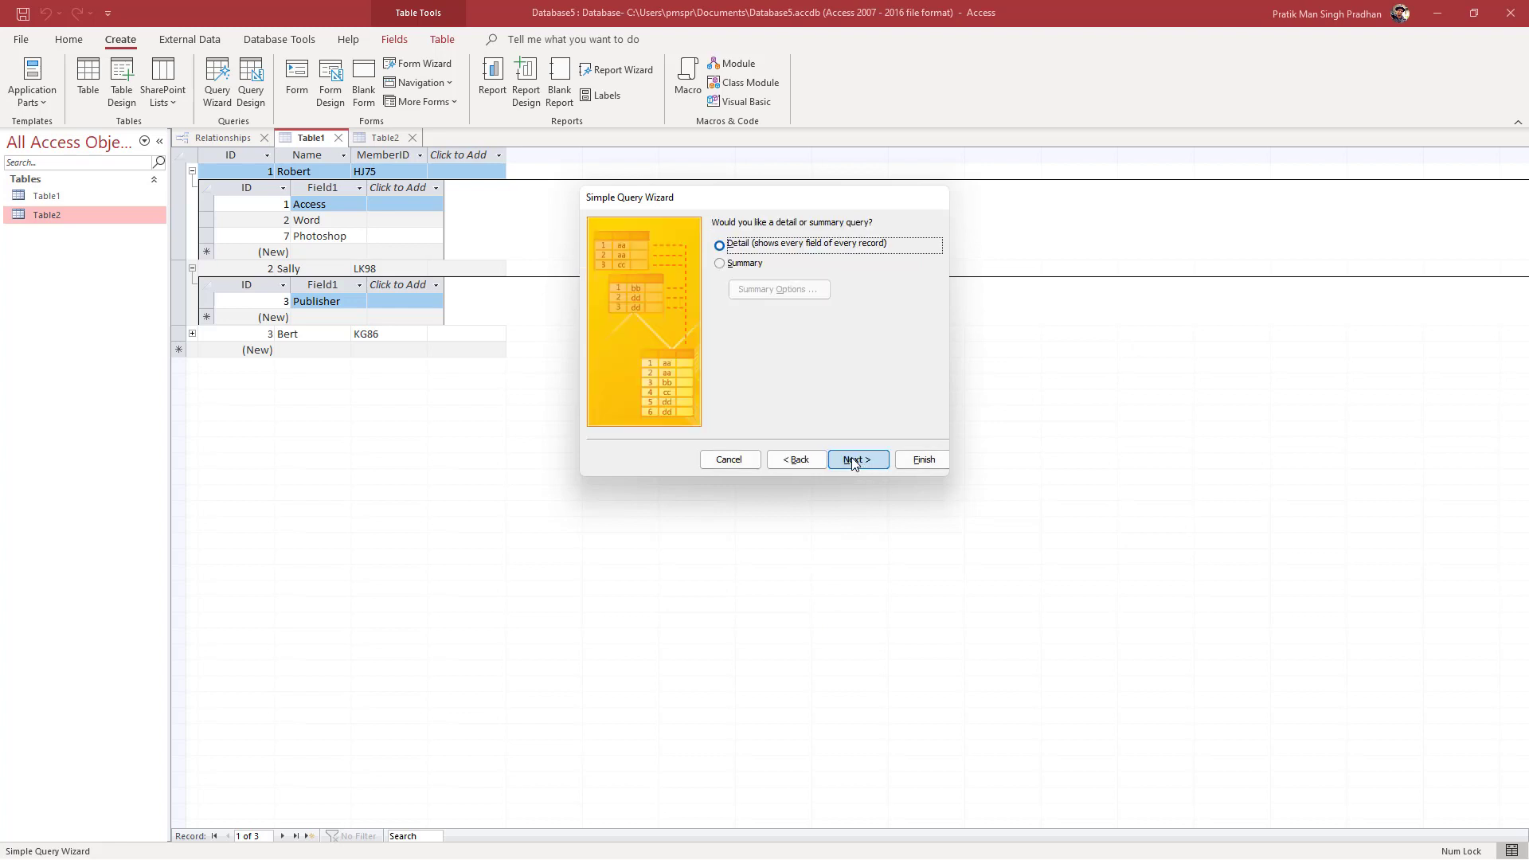
{"action": "left_click", "coordinate": [751, 266]}
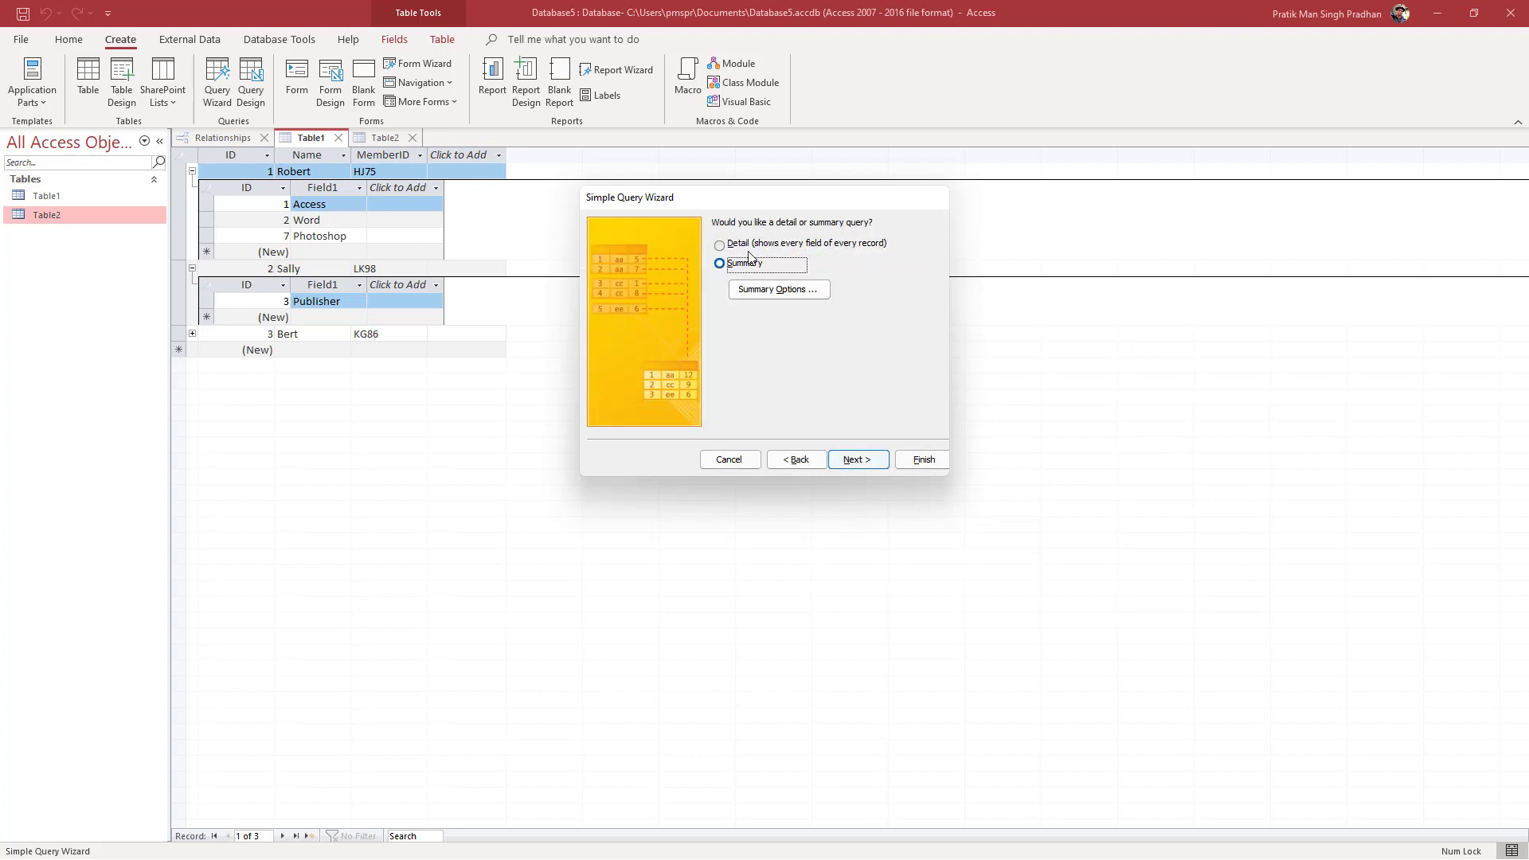
{"action": "left_click", "coordinate": [749, 246]}
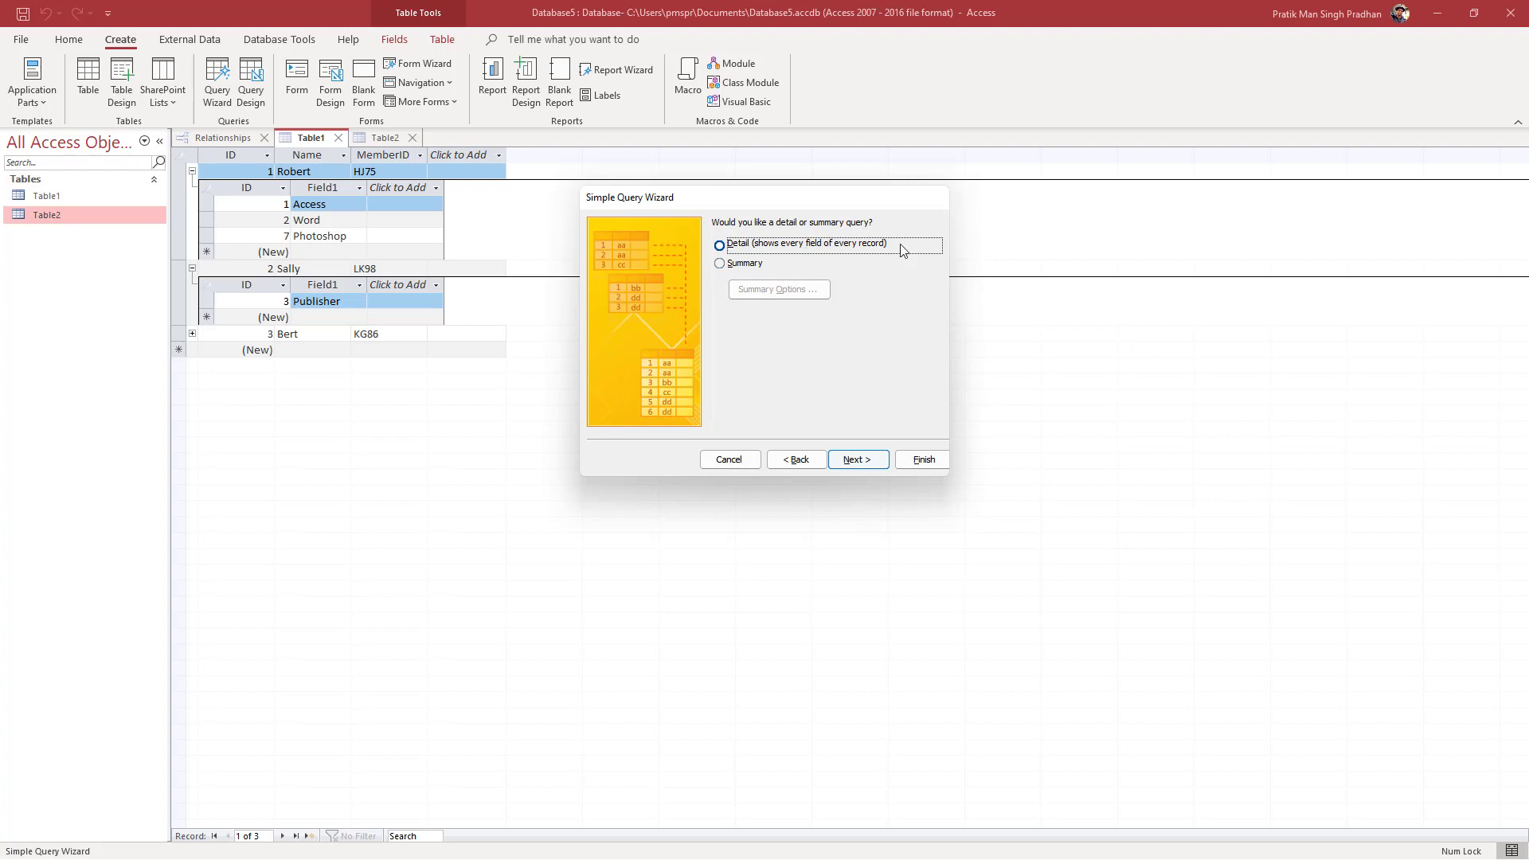
{"action": "left_click", "coordinate": [879, 461]}
{"action": "left_click_drag", "start_coordinate": [793, 245], "coordinate": [647, 241]}
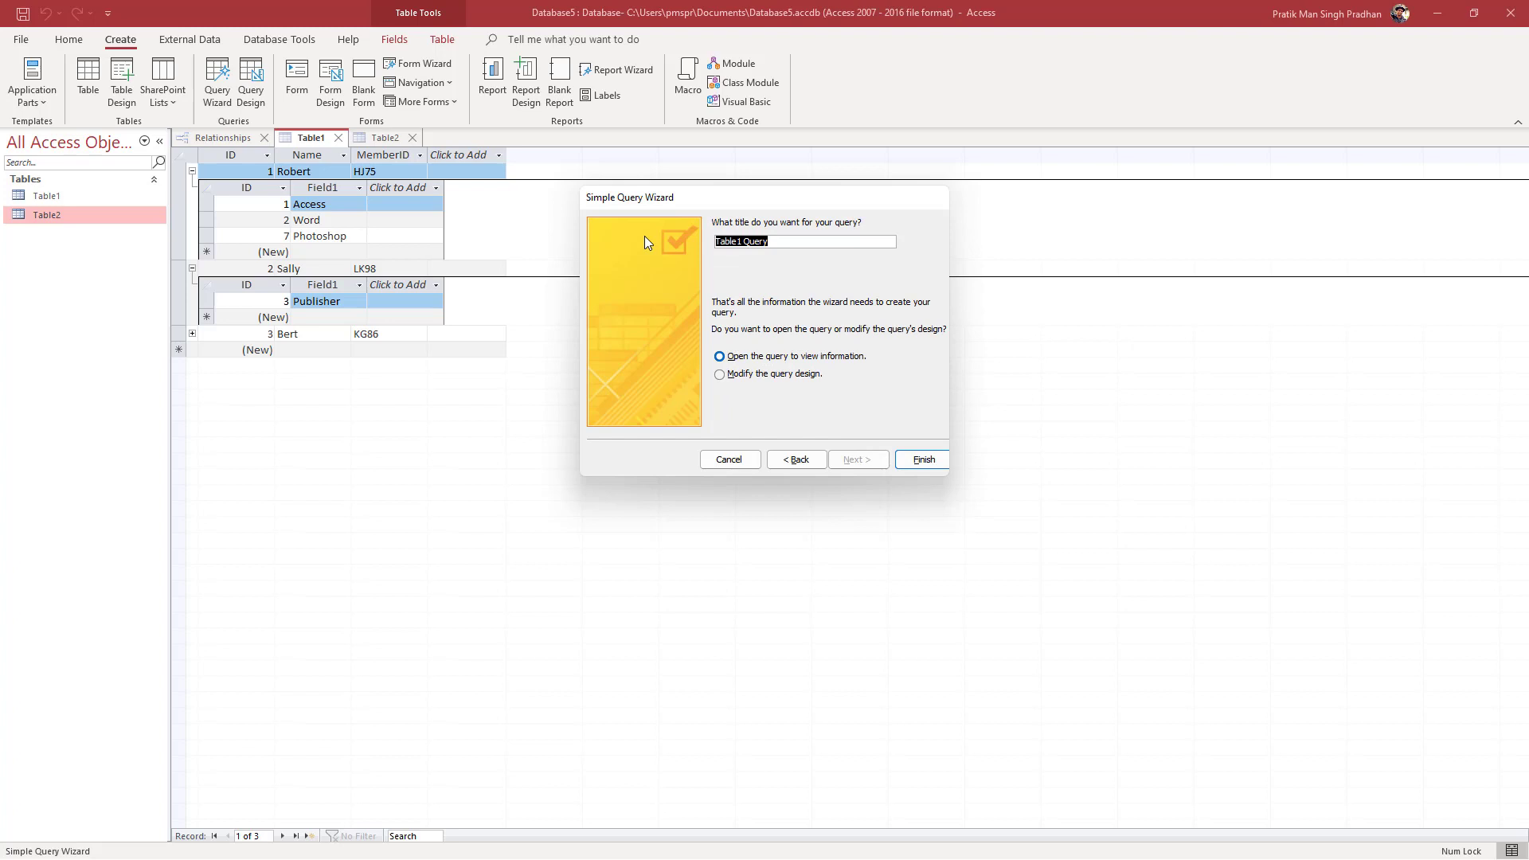
Title the query 'Expert Master List' and finish to see its 7 records
{"action": "type", "text": "Expert Master List"}
{"action": "left_click", "coordinate": [924, 461]}
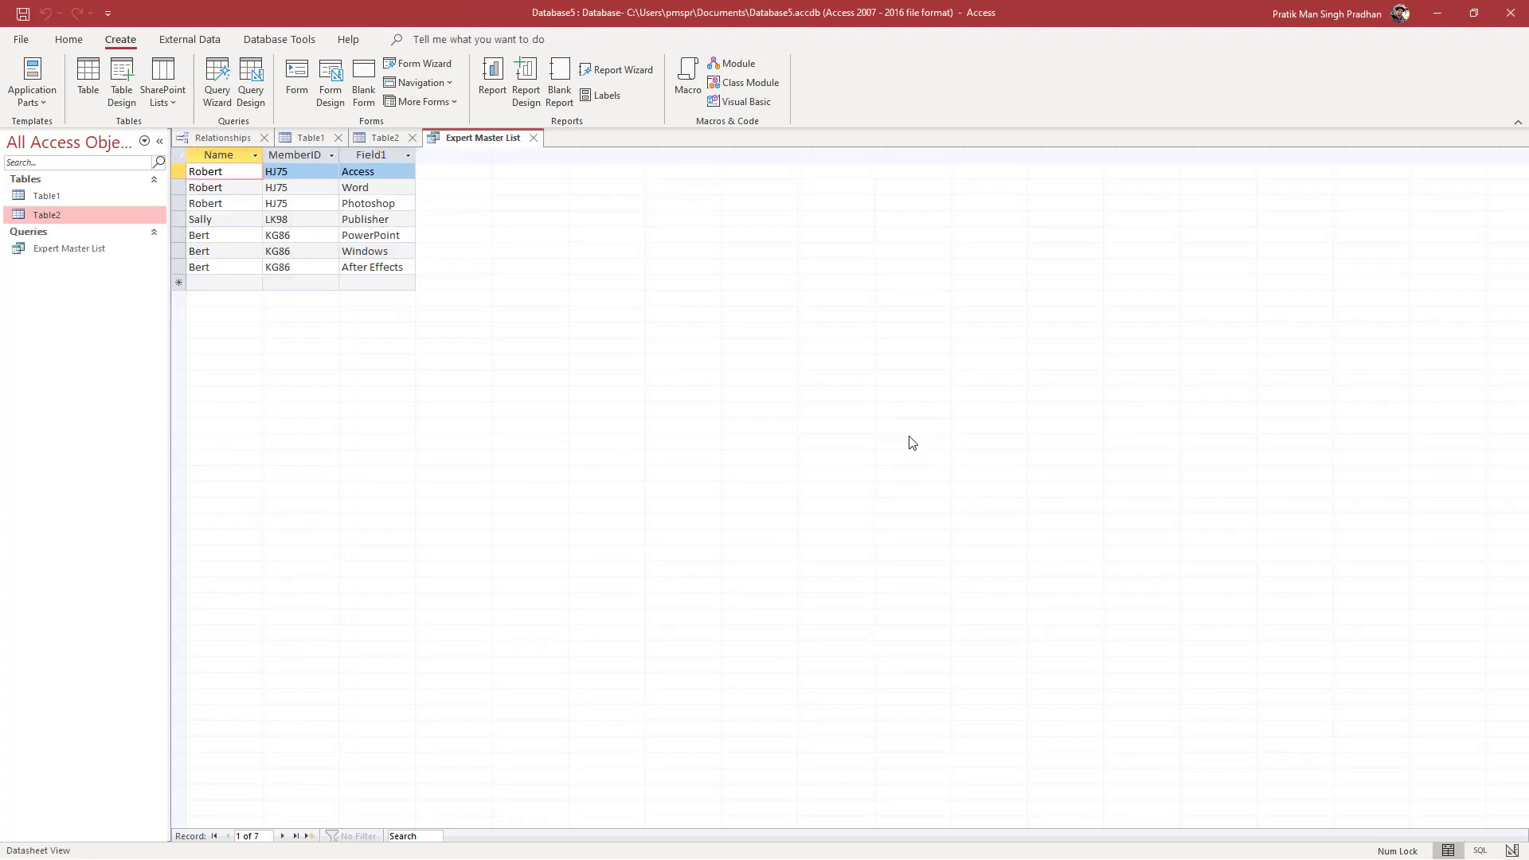
{"action": "left_click", "coordinate": [317, 137]}
{"action": "left_click", "coordinate": [381, 137]}
{"action": "left_click", "coordinate": [482, 137]}
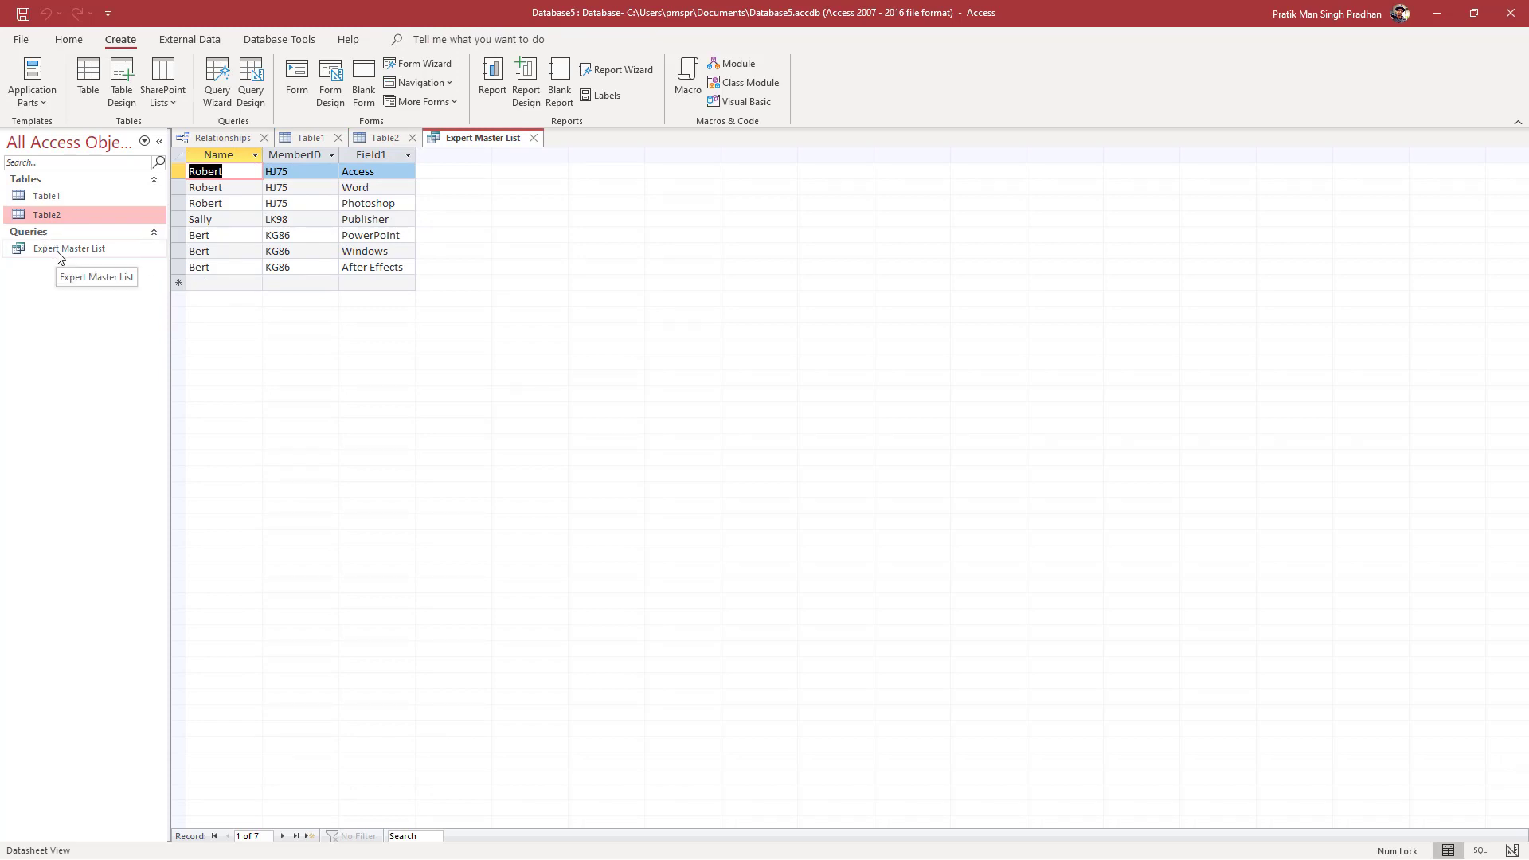
{"action": "left_click", "coordinate": [298, 175]}
{"action": "left_click", "coordinate": [351, 175]}
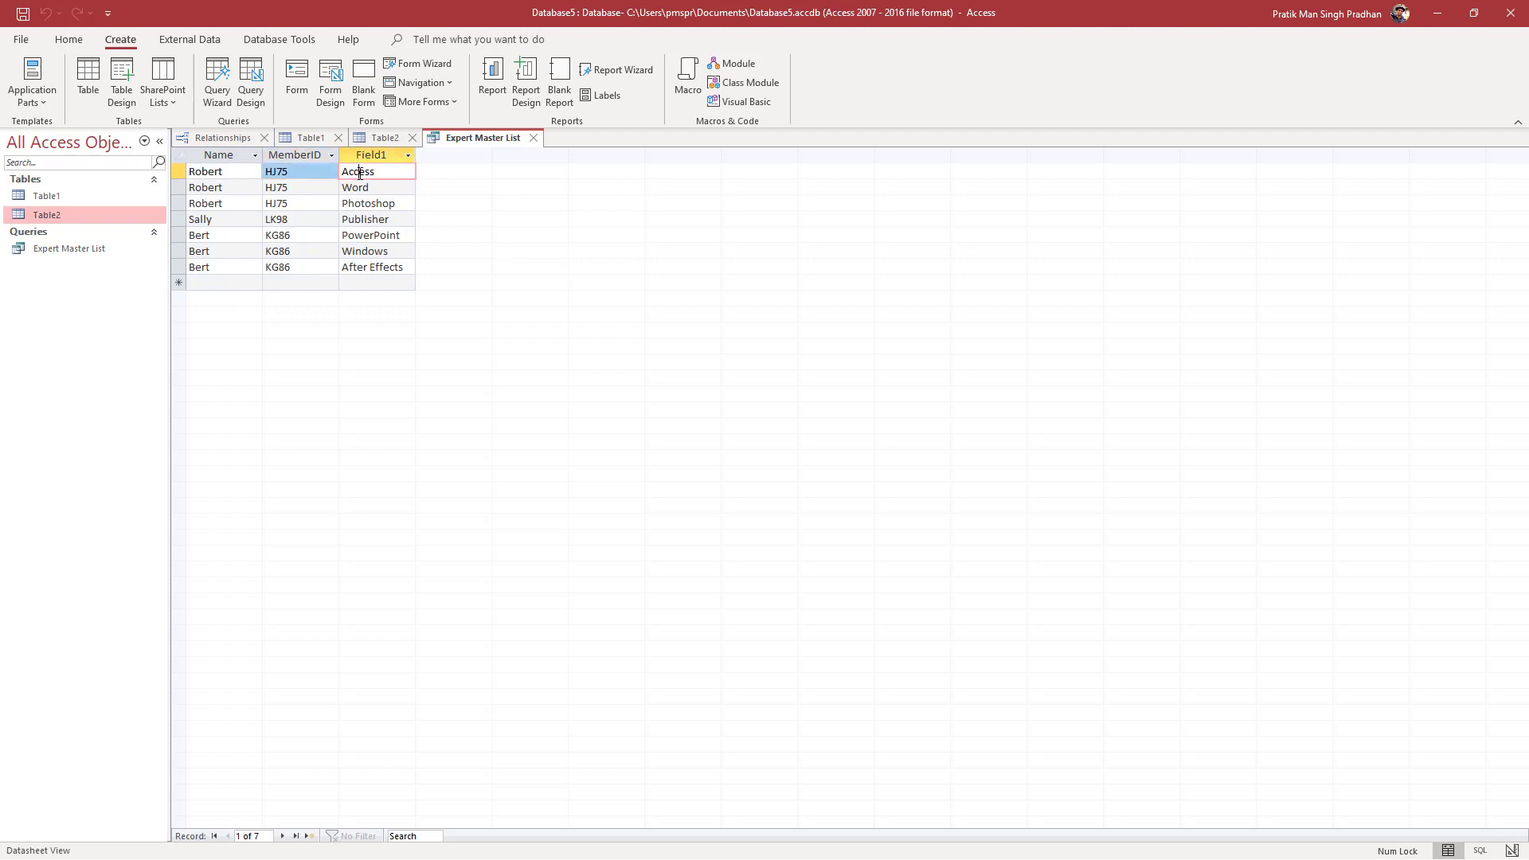
Close the query, rename Table2's Field1 column to Experties, and return to Table1
{"action": "left_click", "coordinate": [533, 137]}
{"action": "double_click", "coordinate": [374, 154]}
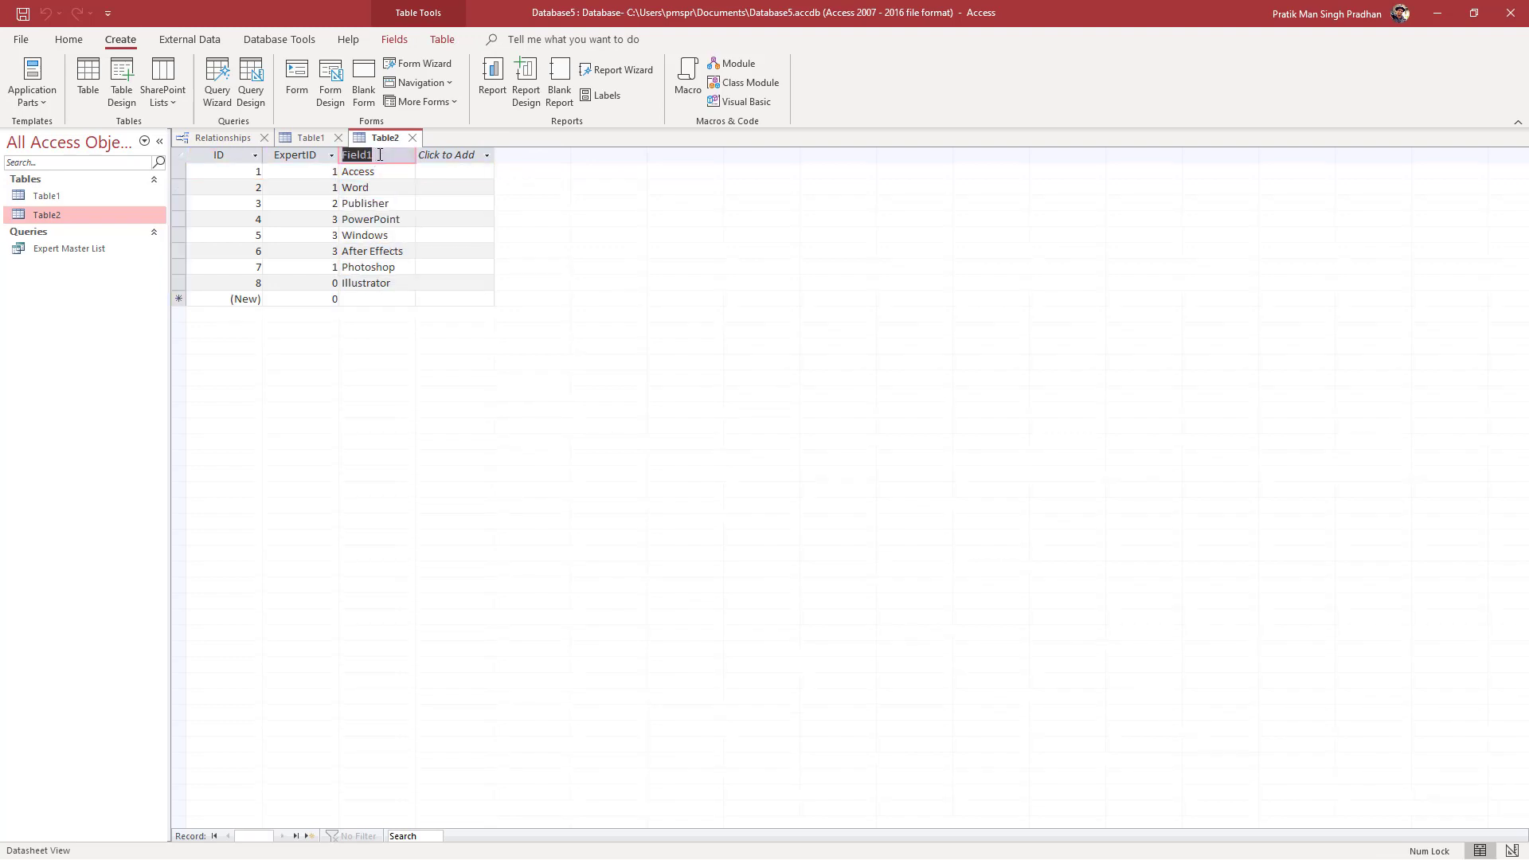
{"action": "type", "text": "Expertise"}
{"action": "key", "text": "Return"}
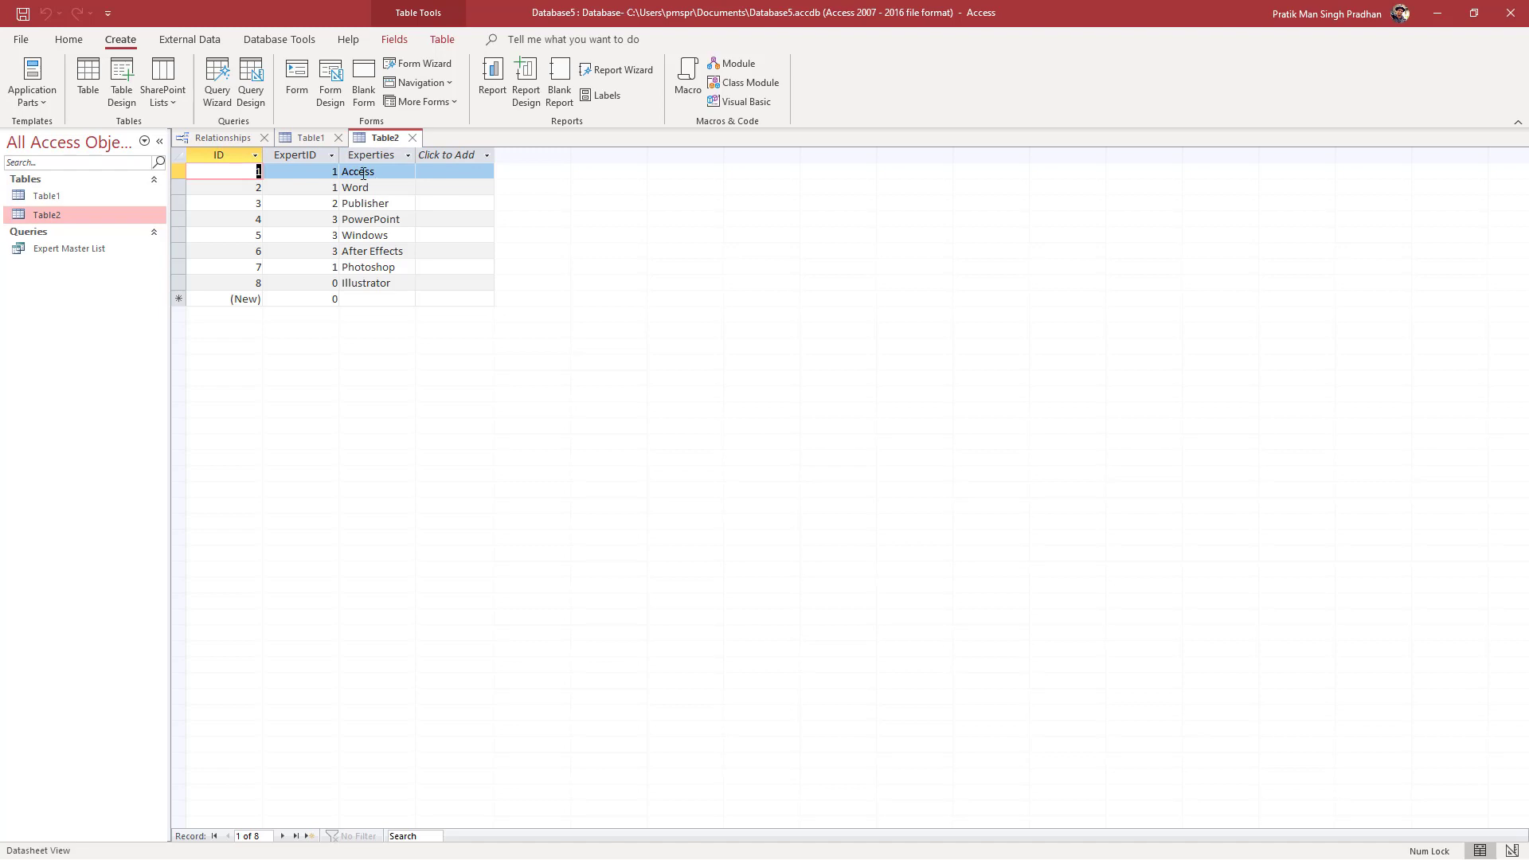
{"action": "left_click", "coordinate": [312, 139]}
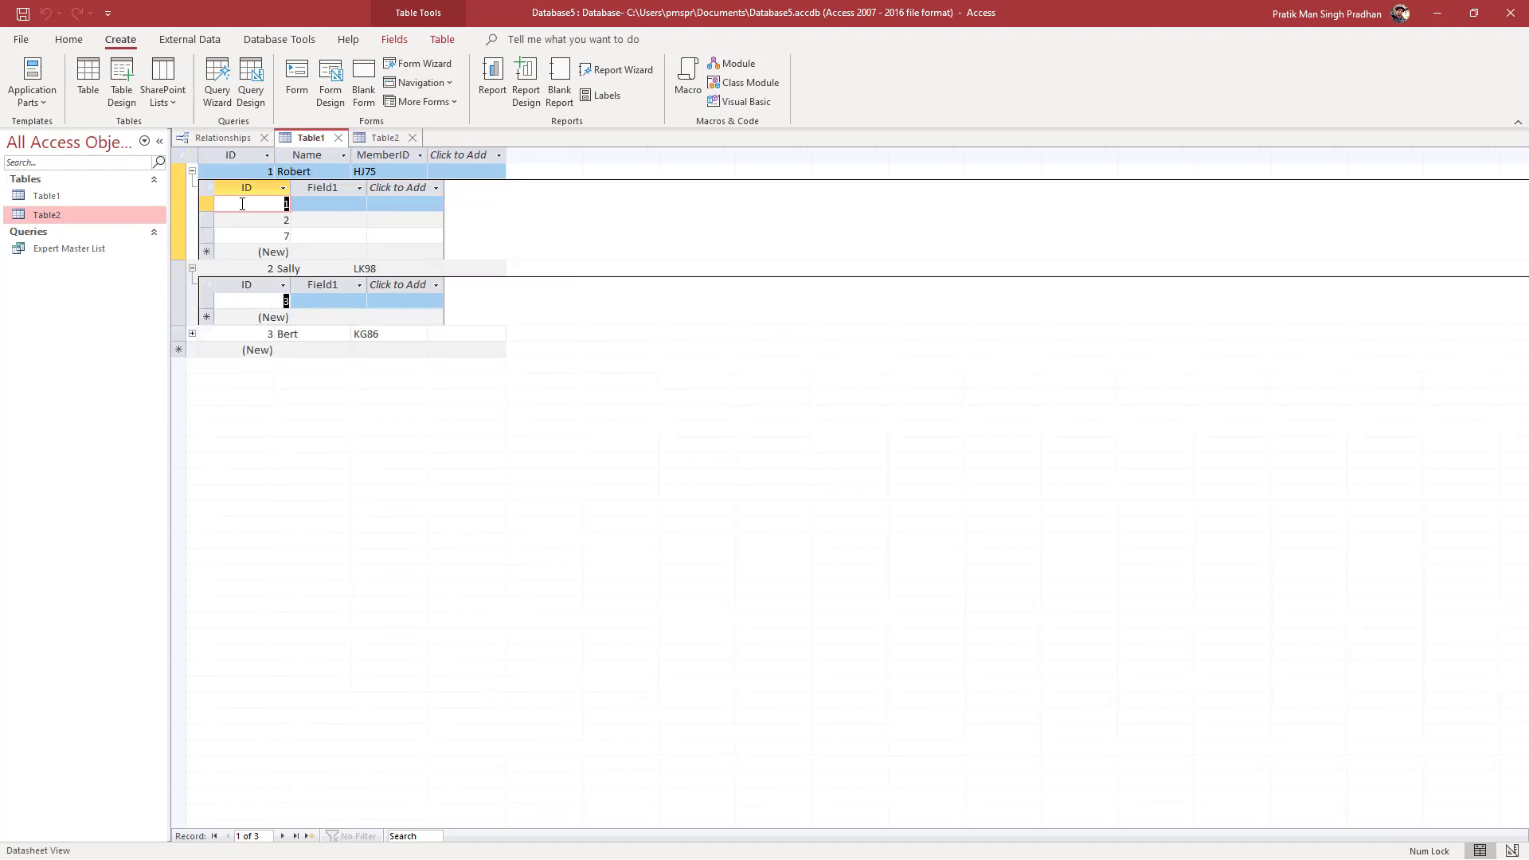
Close both tables and reopen Expert Master List to check its Experties column
{"action": "left_click", "coordinate": [340, 138]}
{"action": "left_click", "coordinate": [338, 138]}
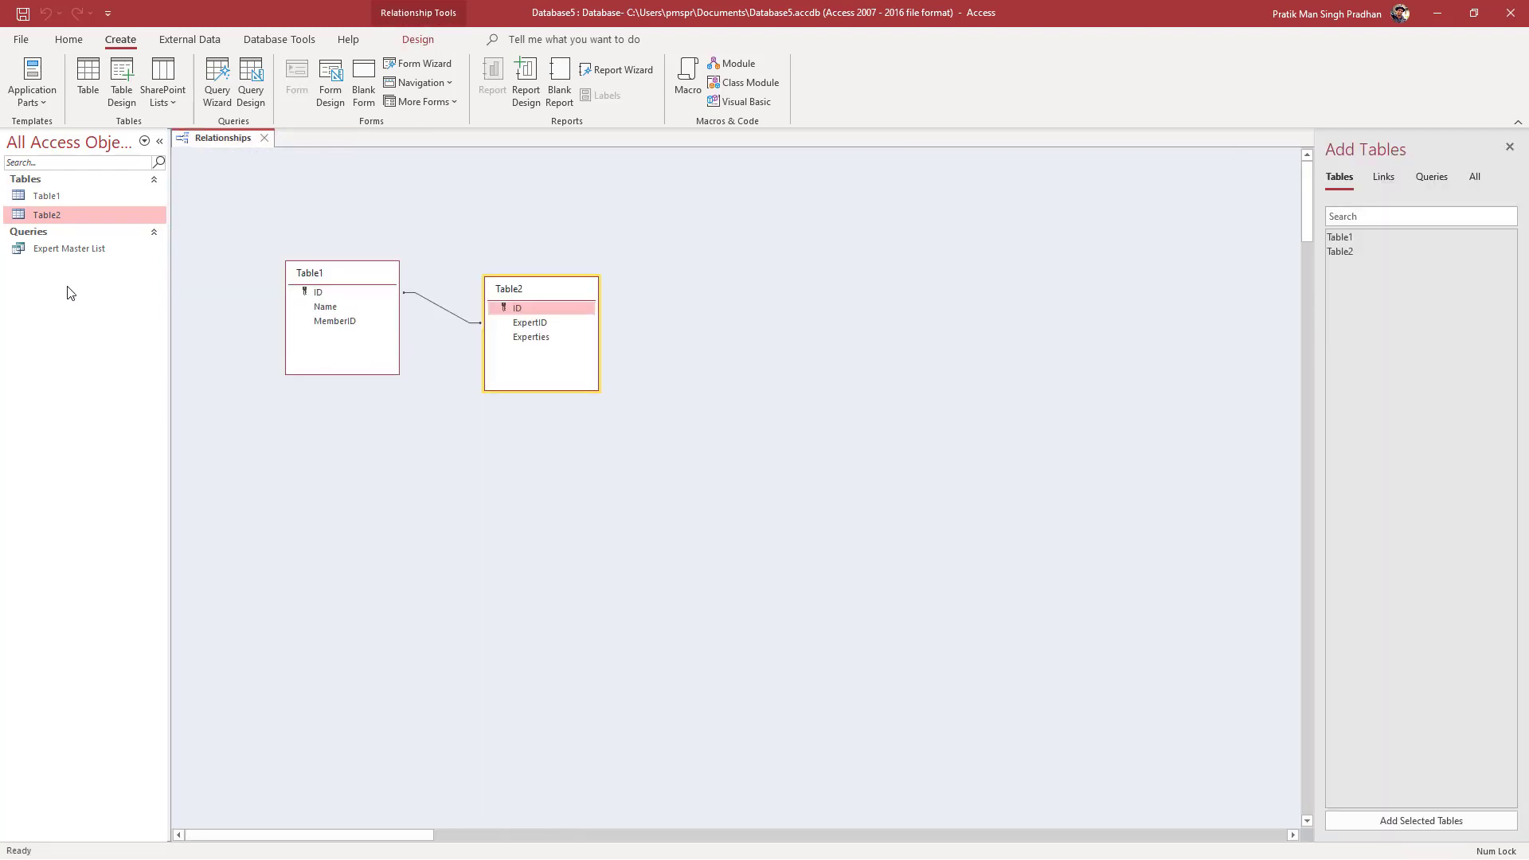
{"action": "double_click", "coordinate": [24, 250]}
{"action": "left_click", "coordinate": [374, 158]}
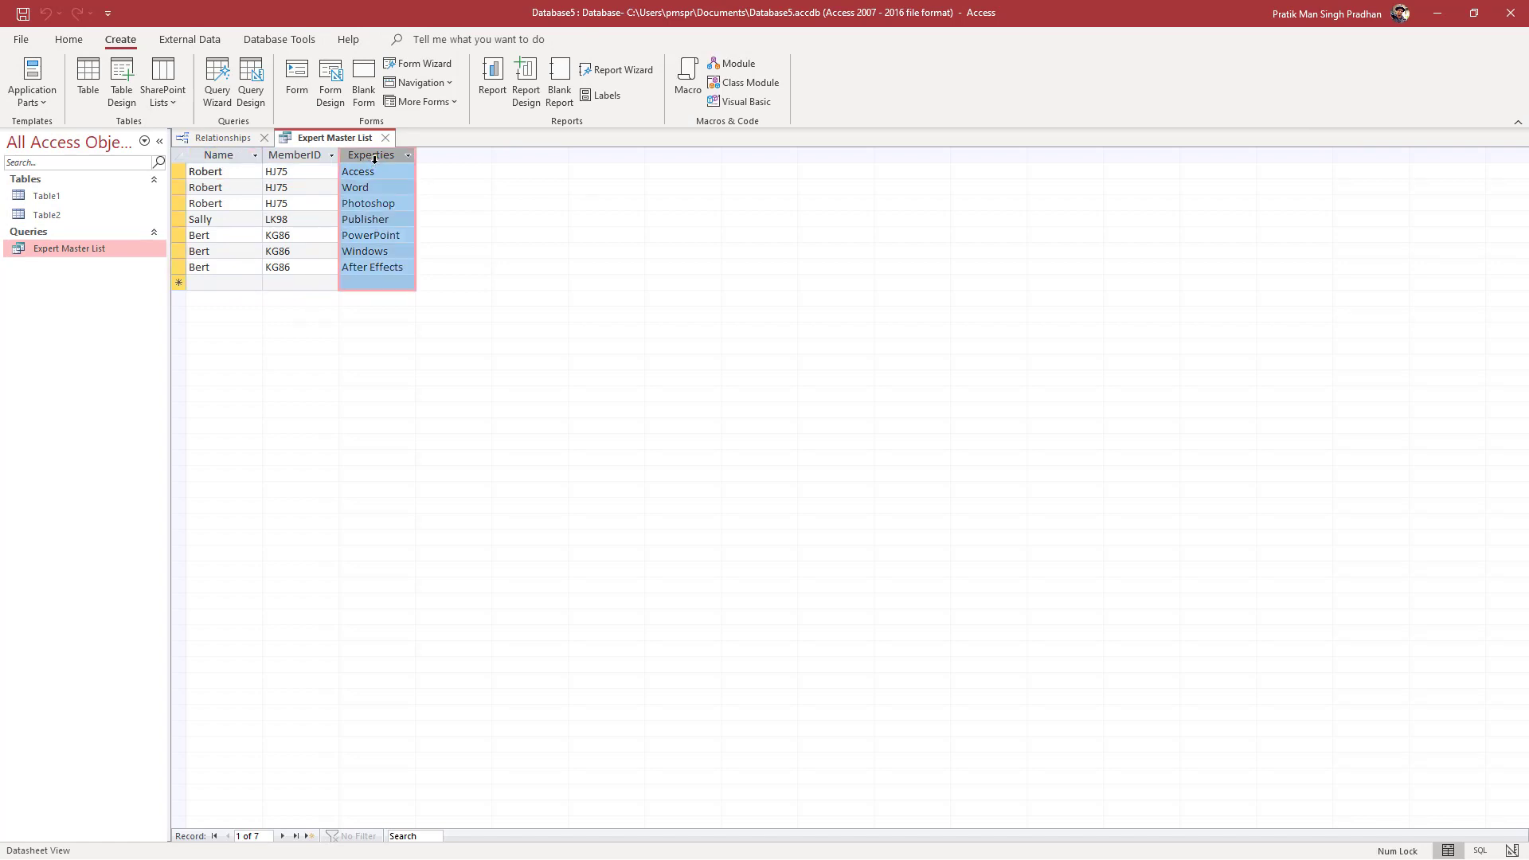
{"action": "left_click", "coordinate": [382, 220]}
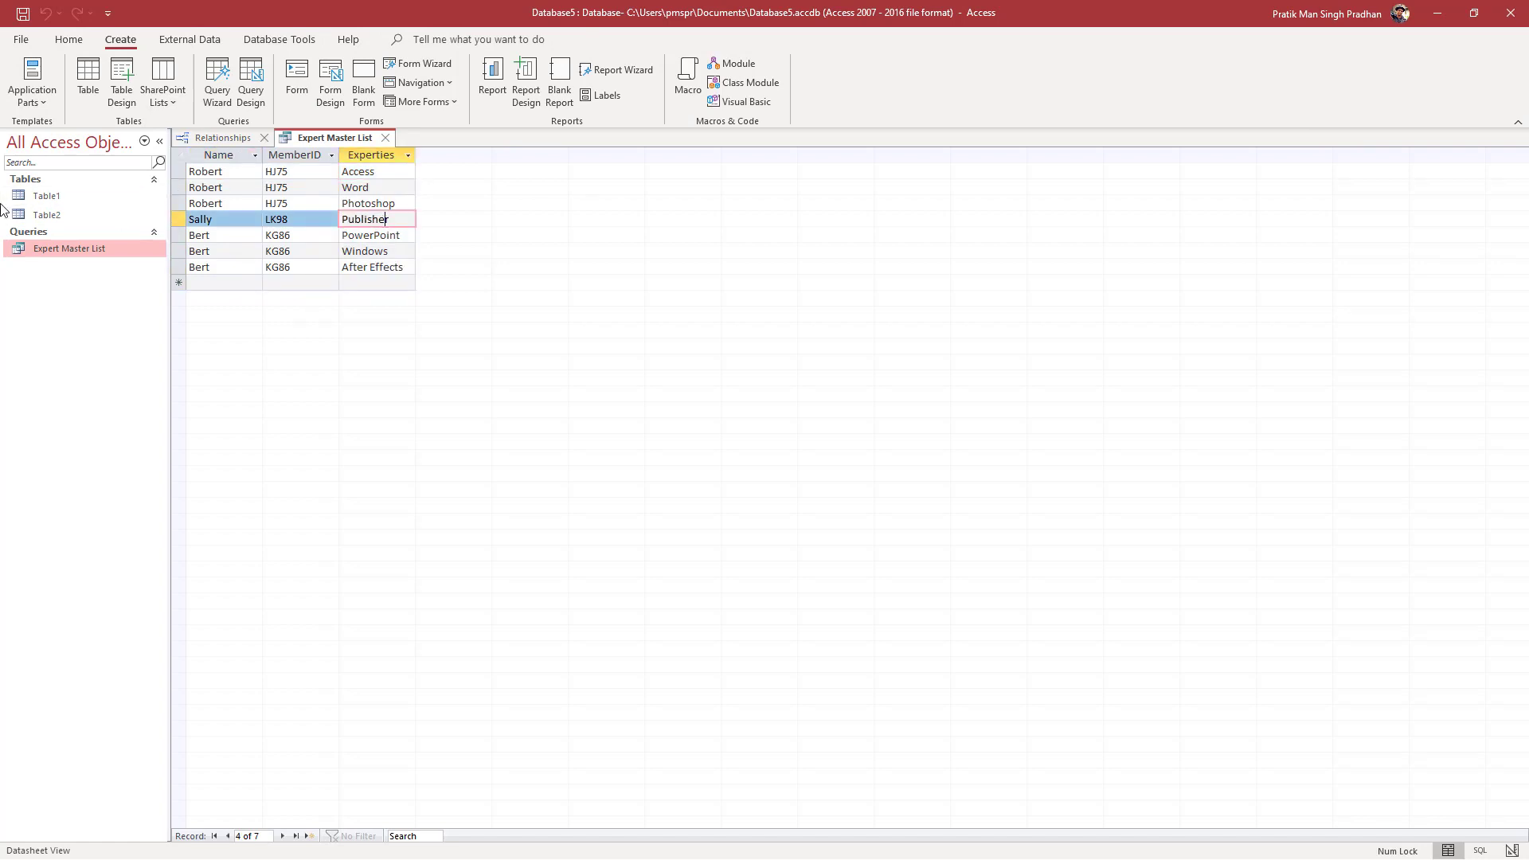
Open Table2's datasheet and close the Expert Master List query
{"action": "left_click", "coordinate": [26, 218]}
{"action": "double_click", "coordinate": [27, 215]}
{"action": "left_click", "coordinate": [385, 138]}
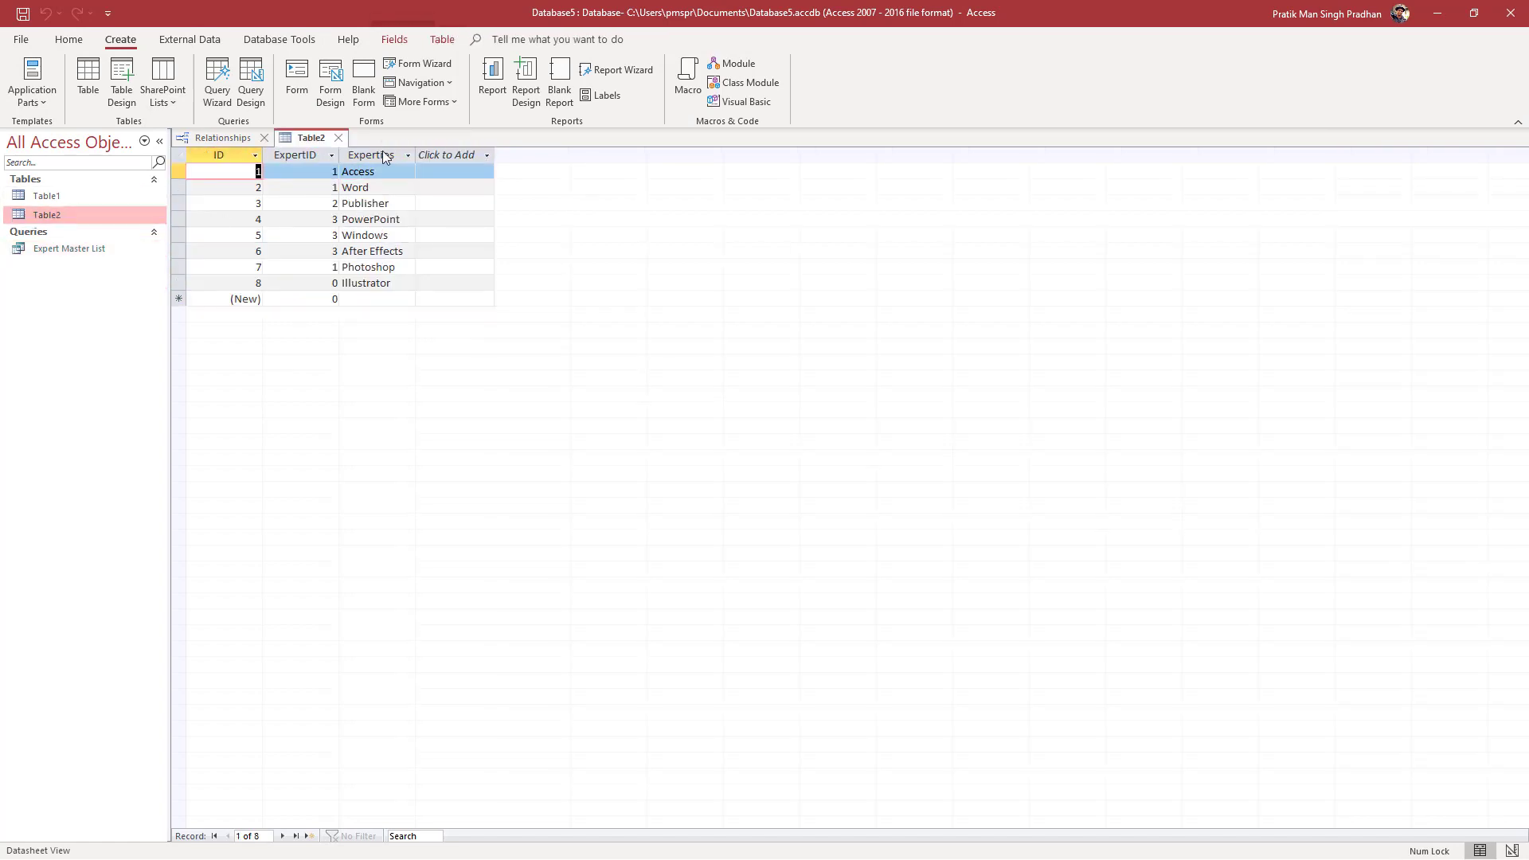
Change row 5's Windows entry to Windows 11 in Table2 and close the table
{"action": "left_click_drag", "start_coordinate": [388, 234], "coordinate": [321, 234]}
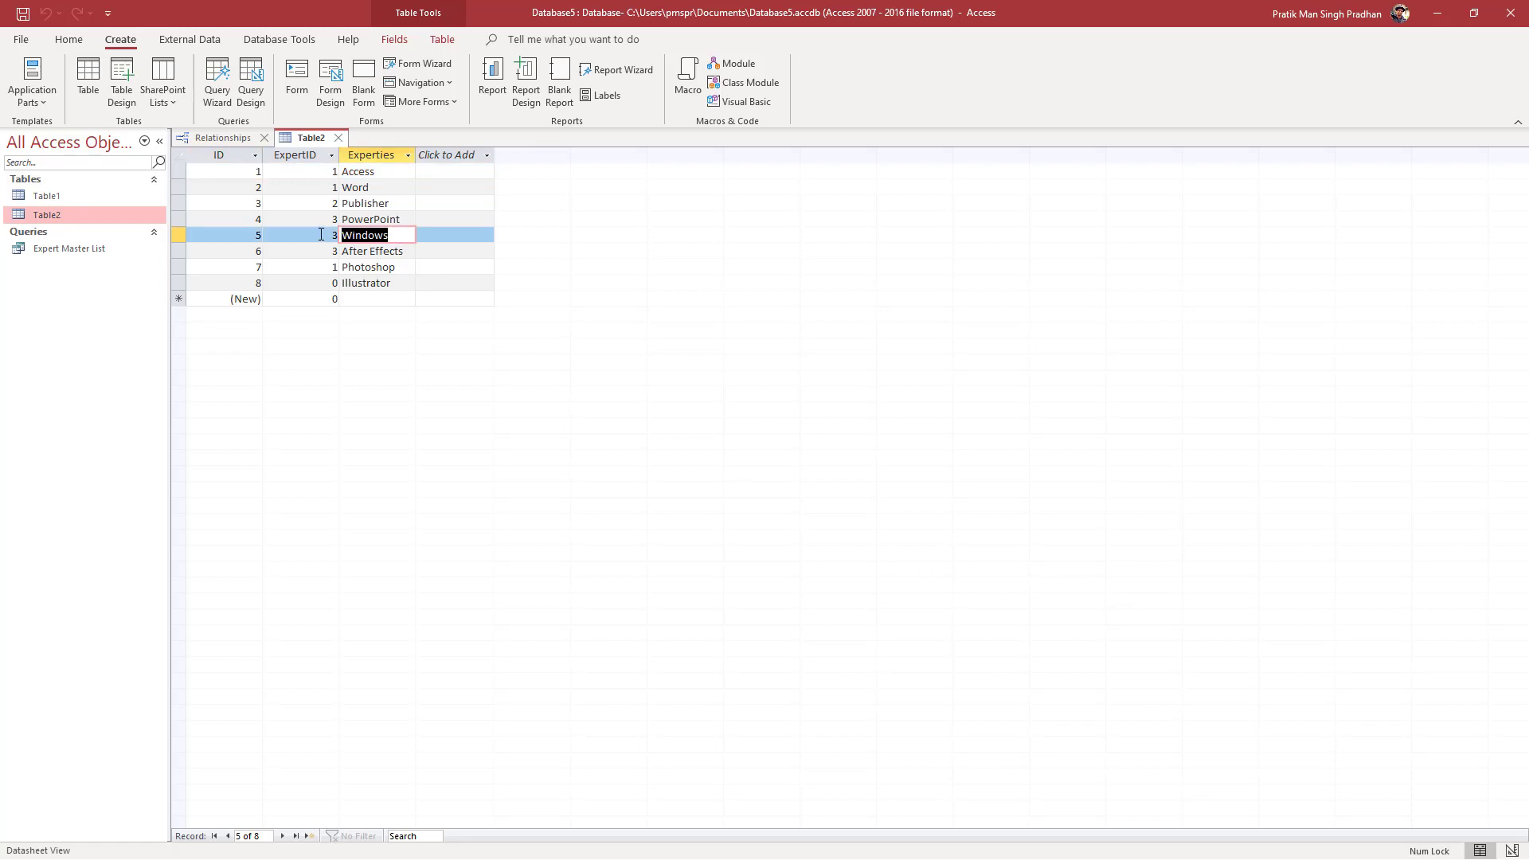
{"action": "key", "text": "Right"}
{"action": "left_click", "coordinate": [403, 235]}
{"action": "type", "text": "11"}
{"action": "left_click", "coordinate": [422, 187]}
{"action": "left_click", "coordinate": [341, 138]}
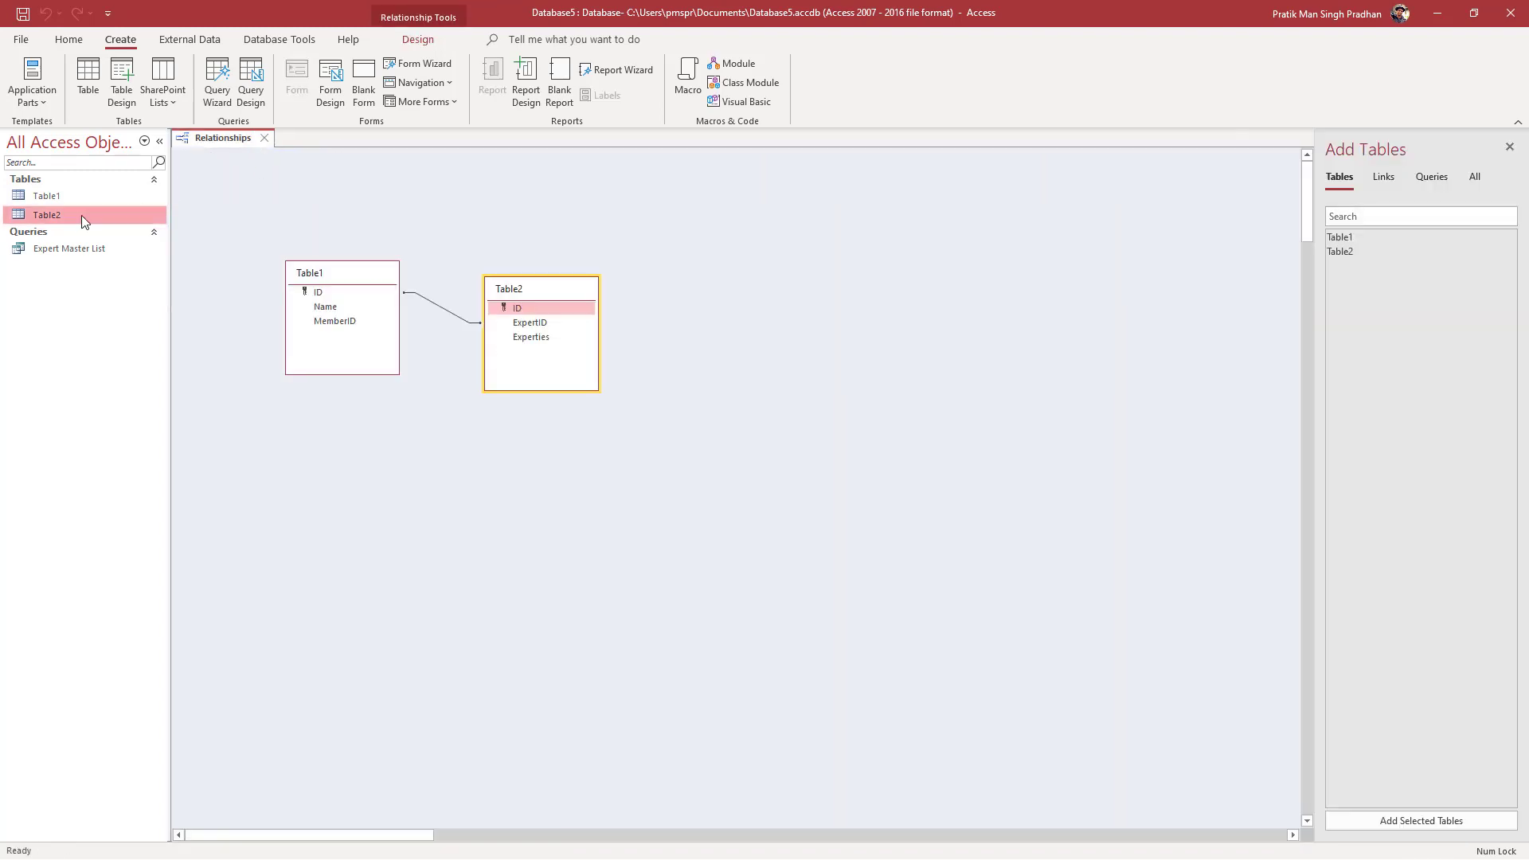
In the reopened query, edit Bert's Windows 11 entry, briefly changing it to Windows 12
{"action": "double_click", "coordinate": [28, 249]}
{"action": "left_click", "coordinate": [401, 251]}
{"action": "left_click", "coordinate": [405, 251]}
{"action": "key", "text": "BackSpace"}
{"action": "type", "text": "2"}
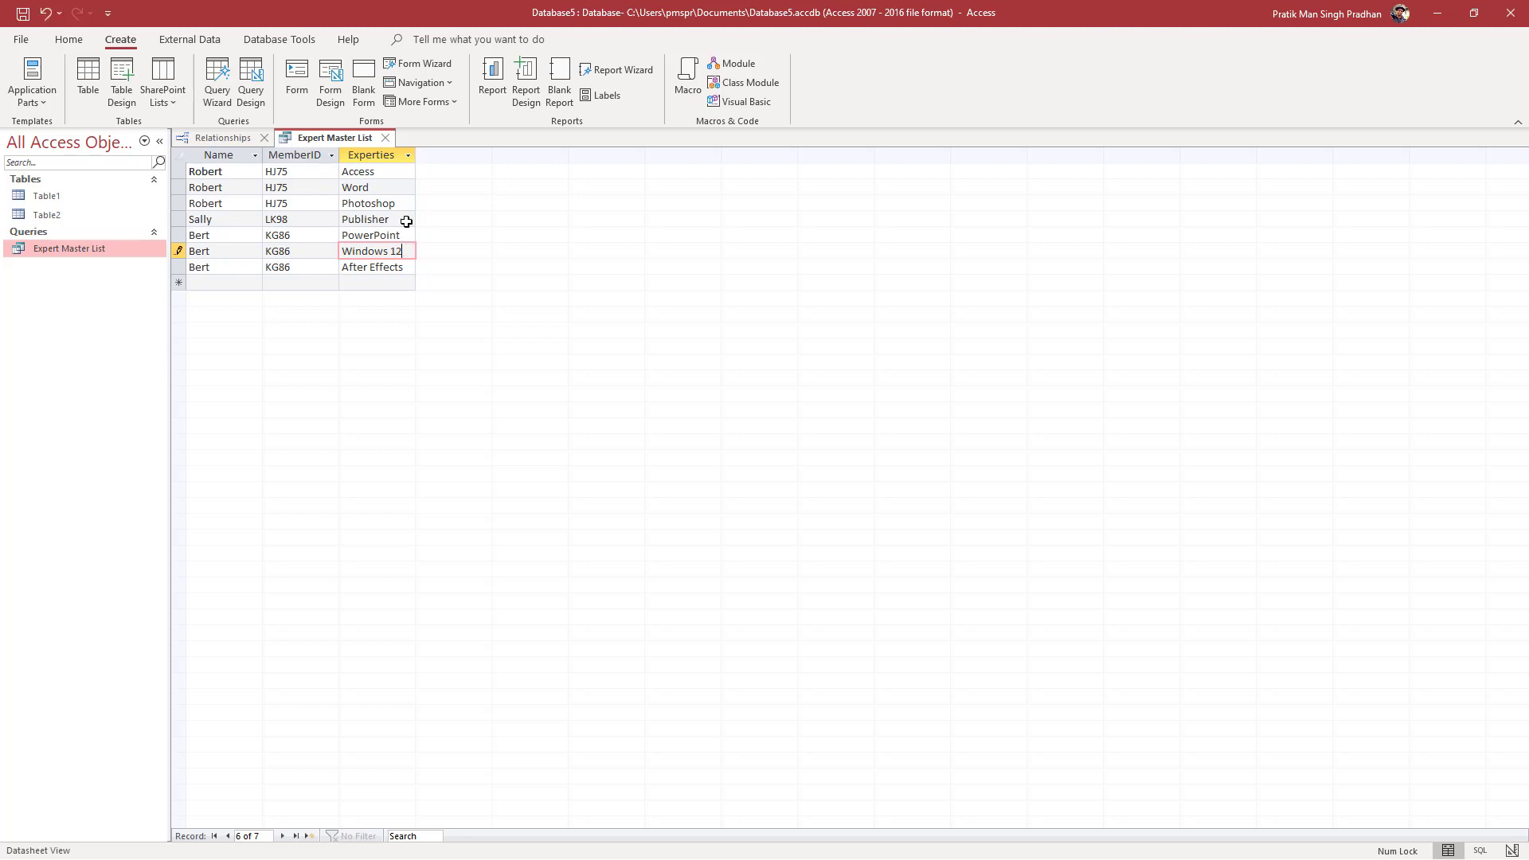
{"action": "left_click", "coordinate": [407, 202]}
{"action": "left_click", "coordinate": [401, 252]}
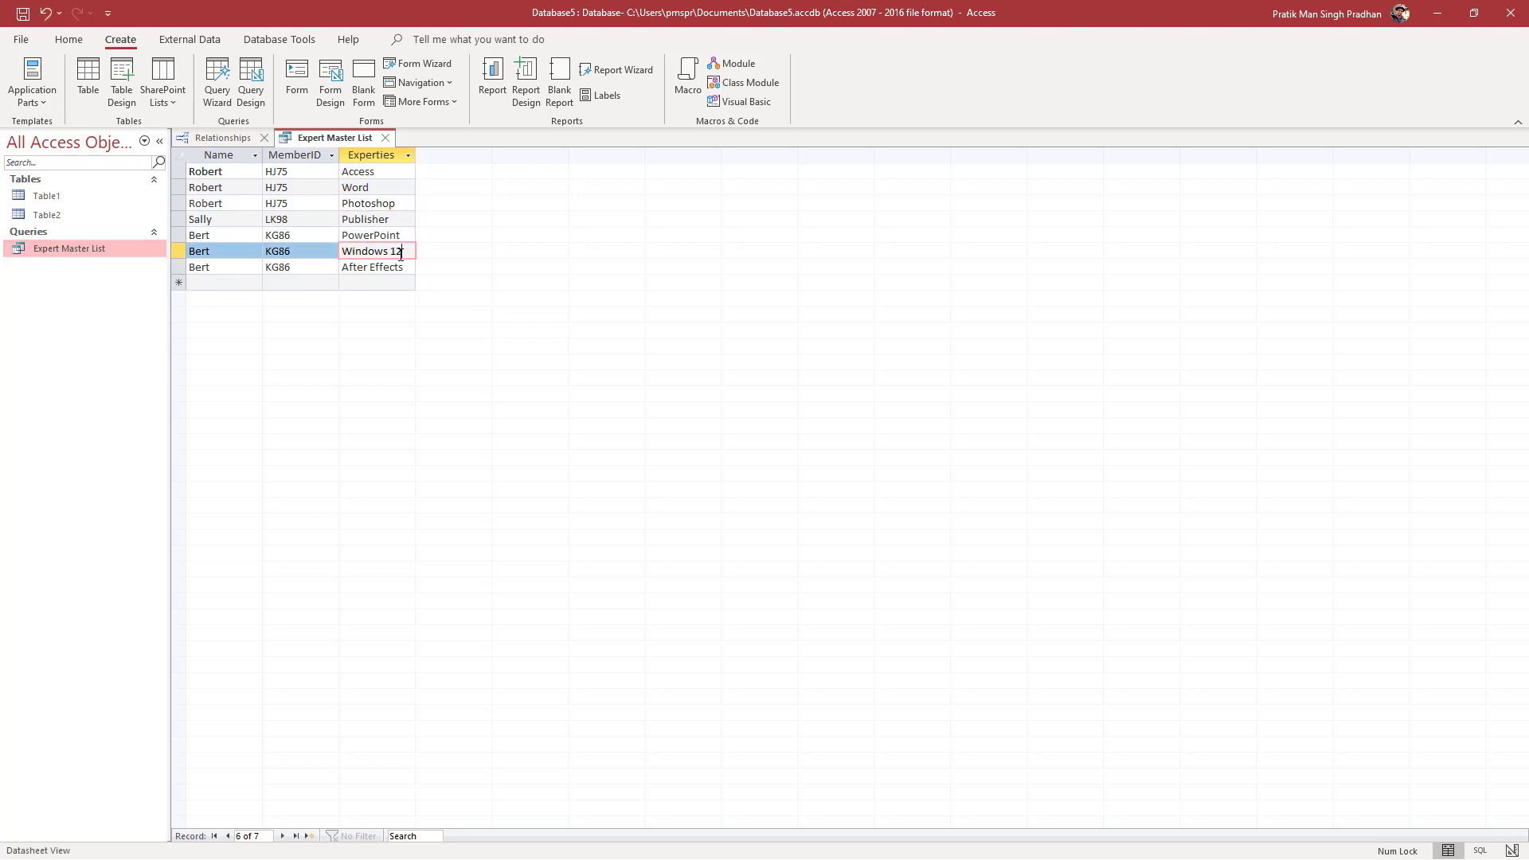
Replace Bert's PowerPoint entry with Presentation in the query
{"action": "left_click_drag", "start_coordinate": [406, 235], "coordinate": [327, 237]}
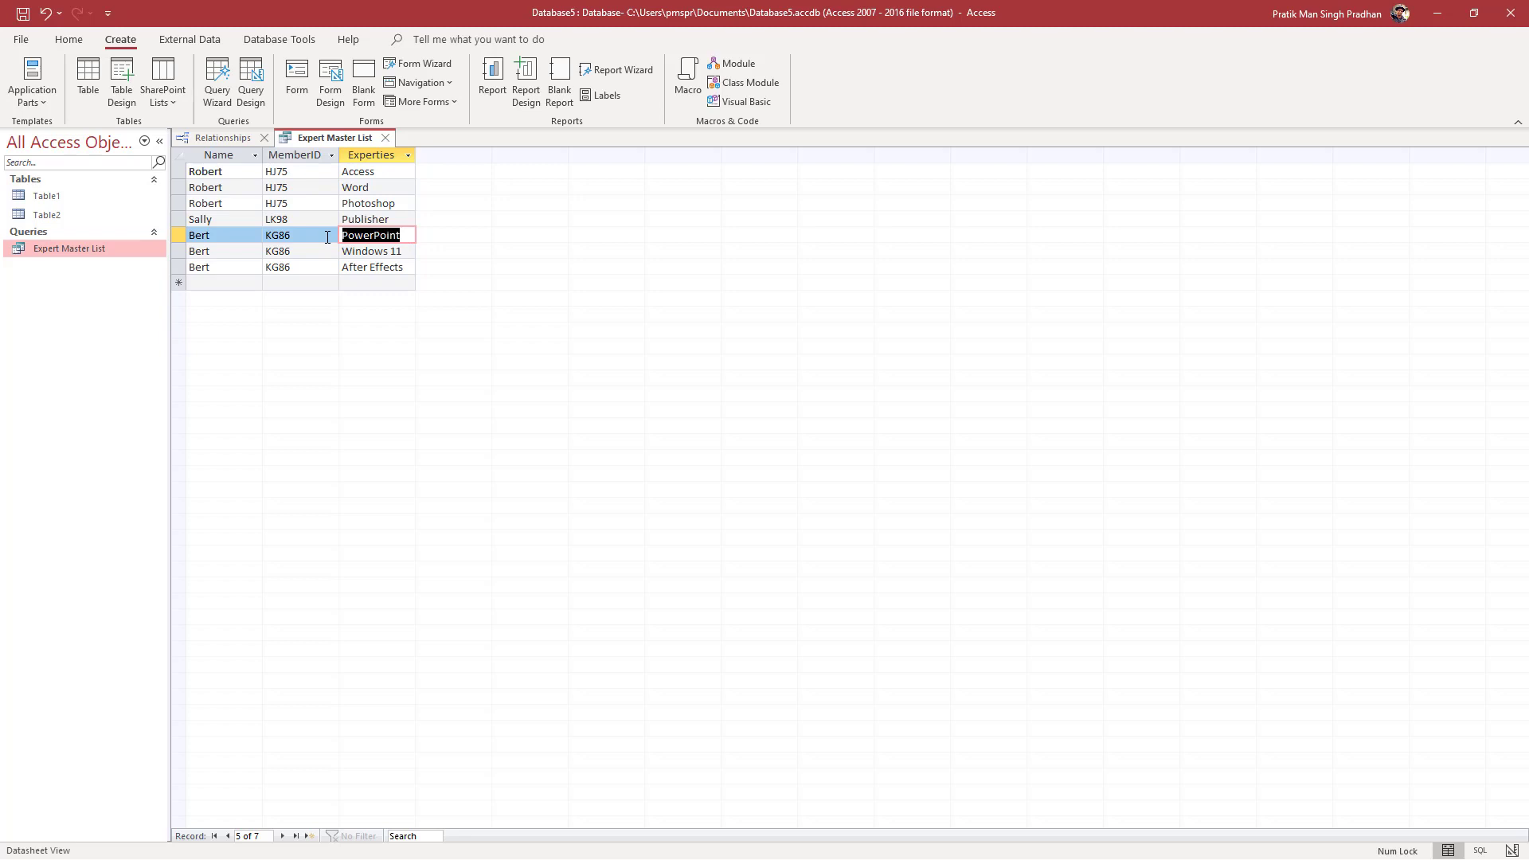
{"action": "type", "text": "Presentation"}
{"action": "left_click", "coordinate": [388, 204]}
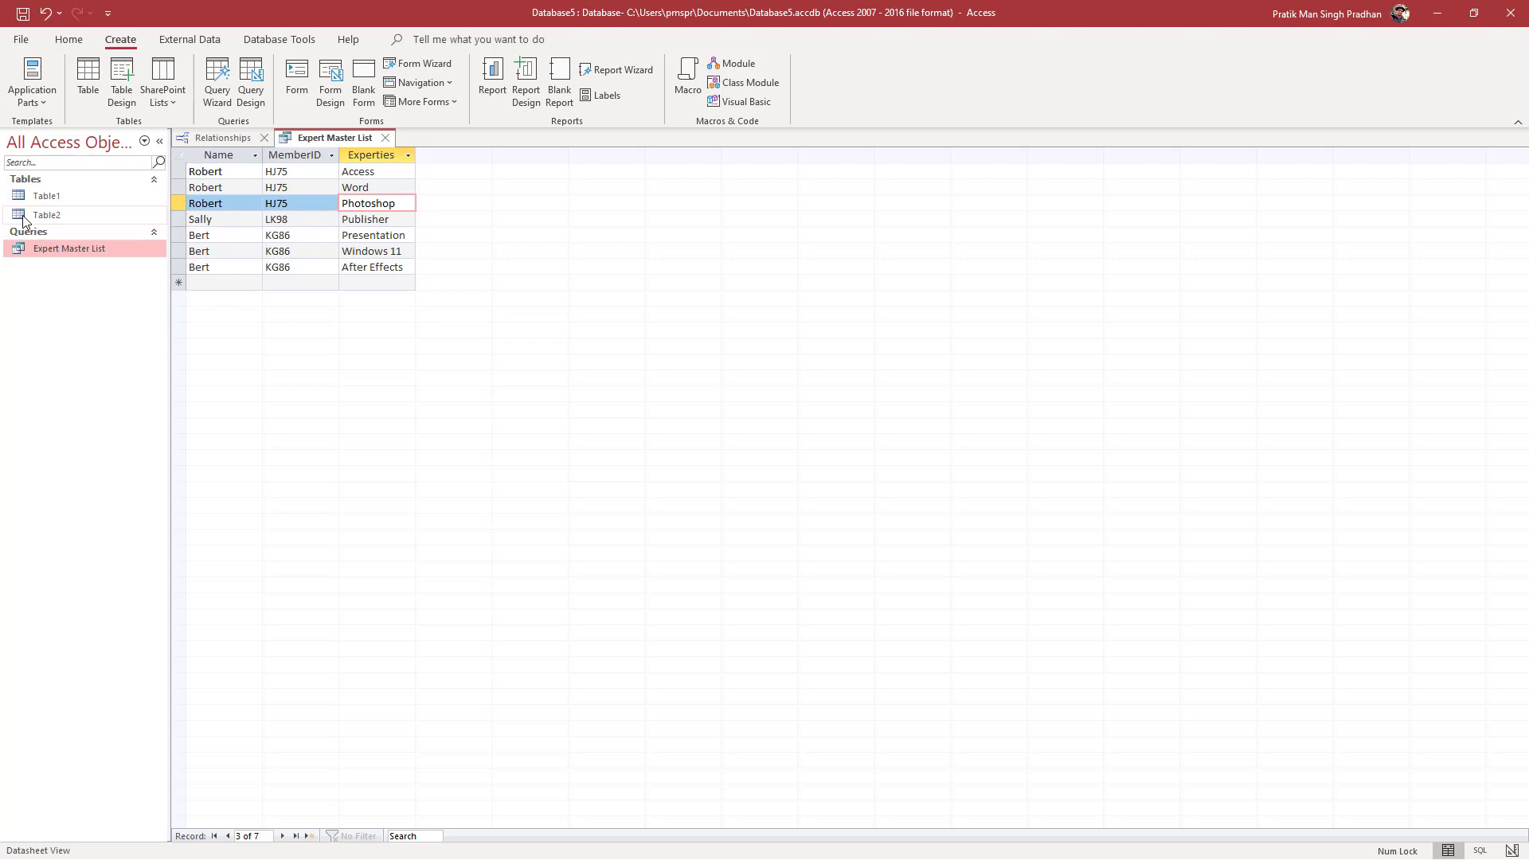
Open Table2 and compare it with the query to confirm Presentation and Windows 11
{"action": "double_click", "coordinate": [21, 214]}
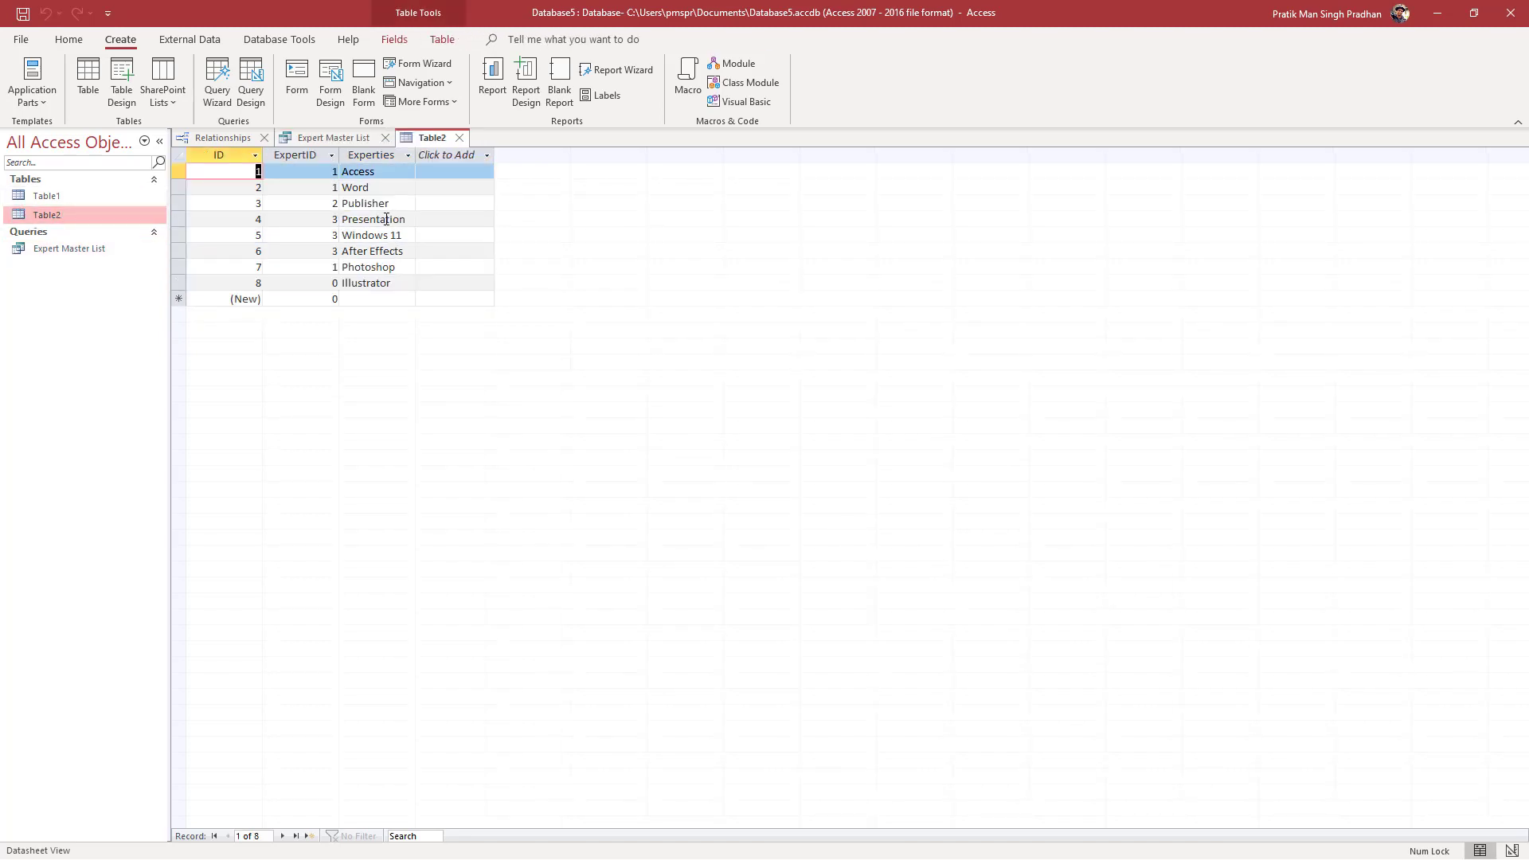
{"action": "left_click", "coordinate": [333, 138]}
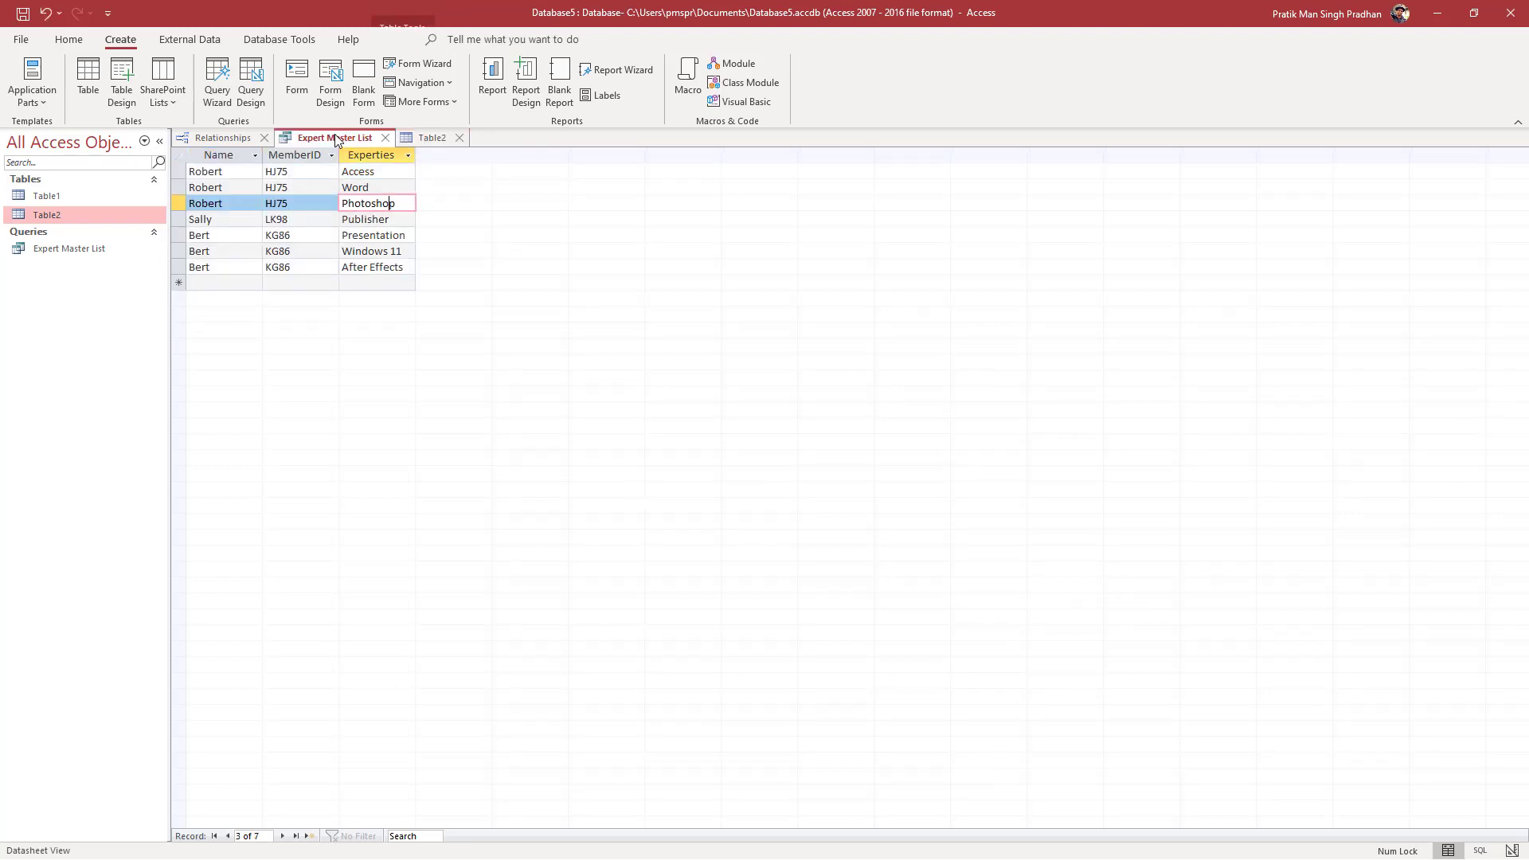
{"action": "left_click", "coordinate": [430, 137]}
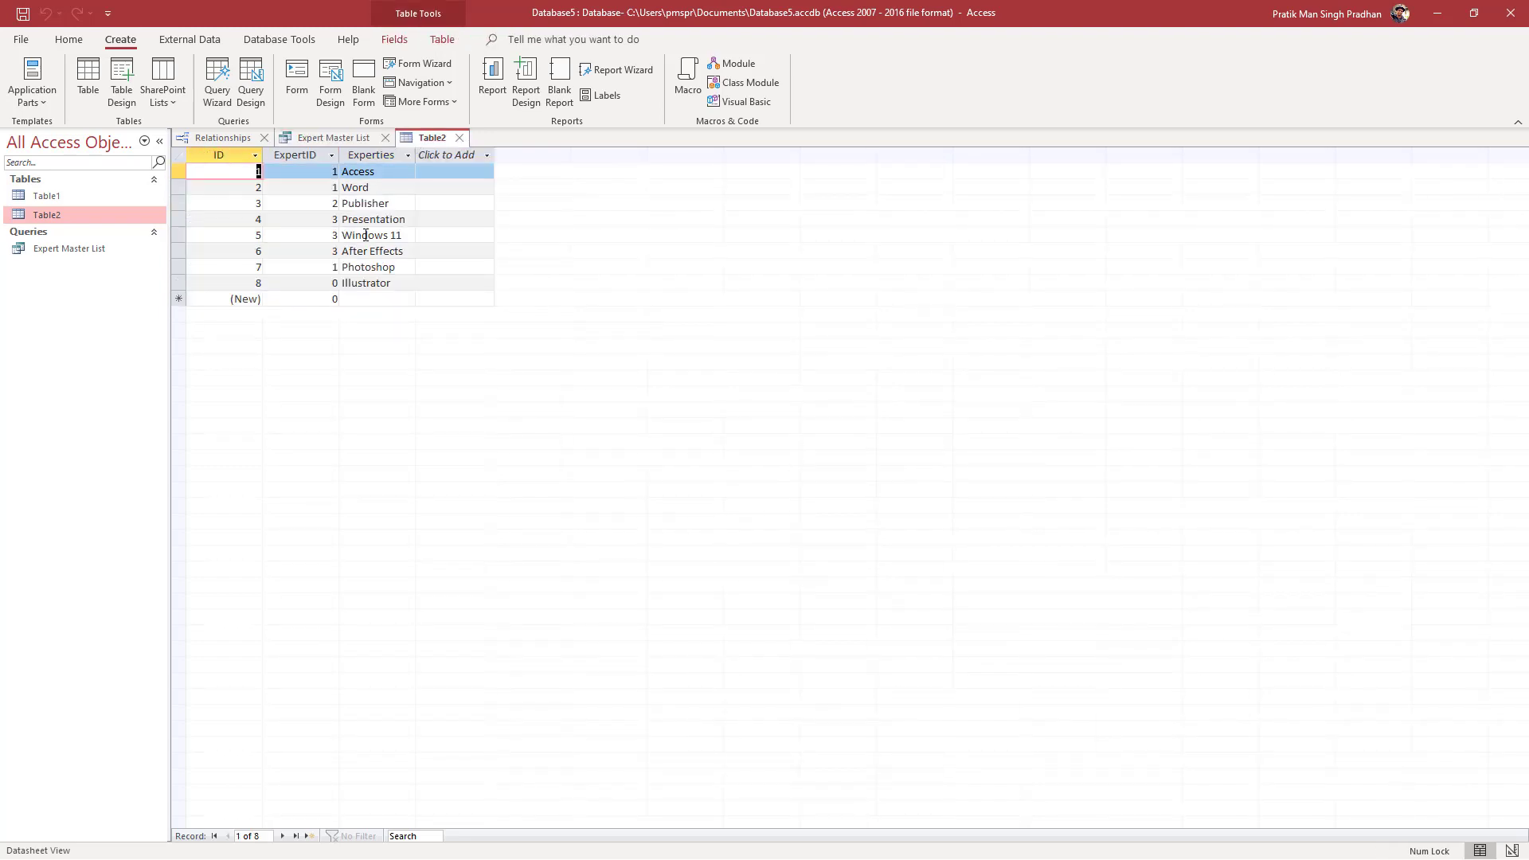